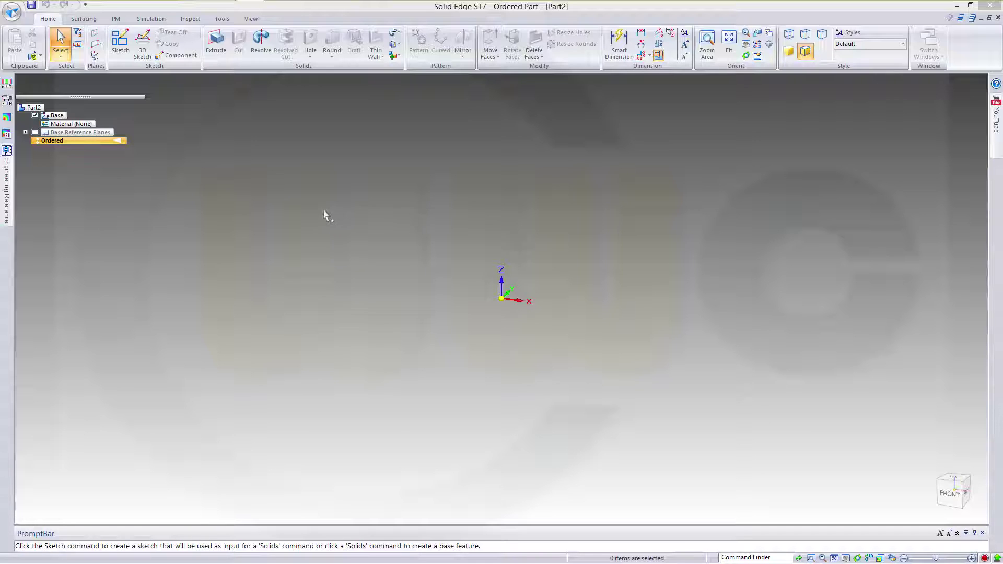
- Start a sketch on the Top base reference plane
{"action": "left_click", "coordinate": [118, 46]}
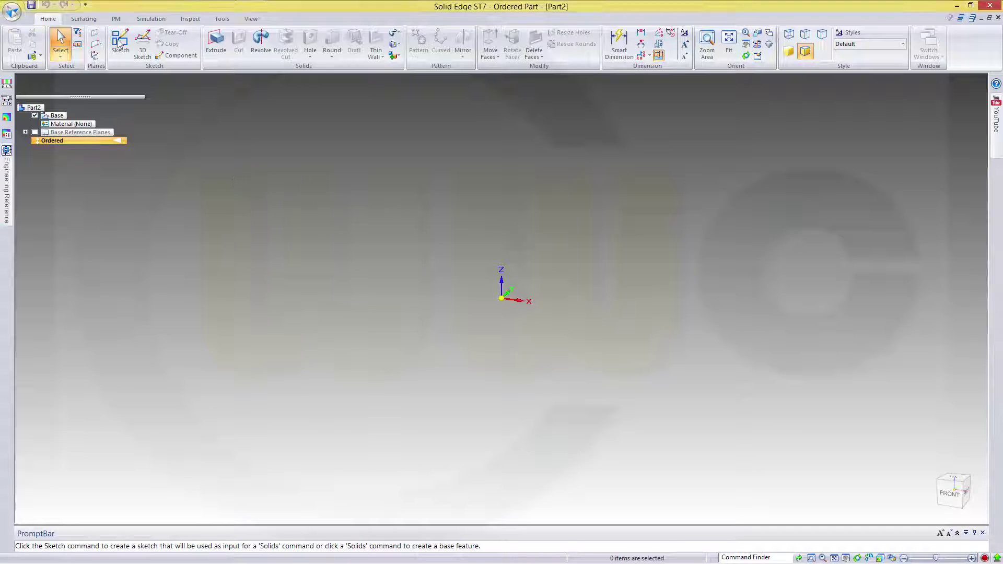
{"action": "left_click", "coordinate": [34, 133]}
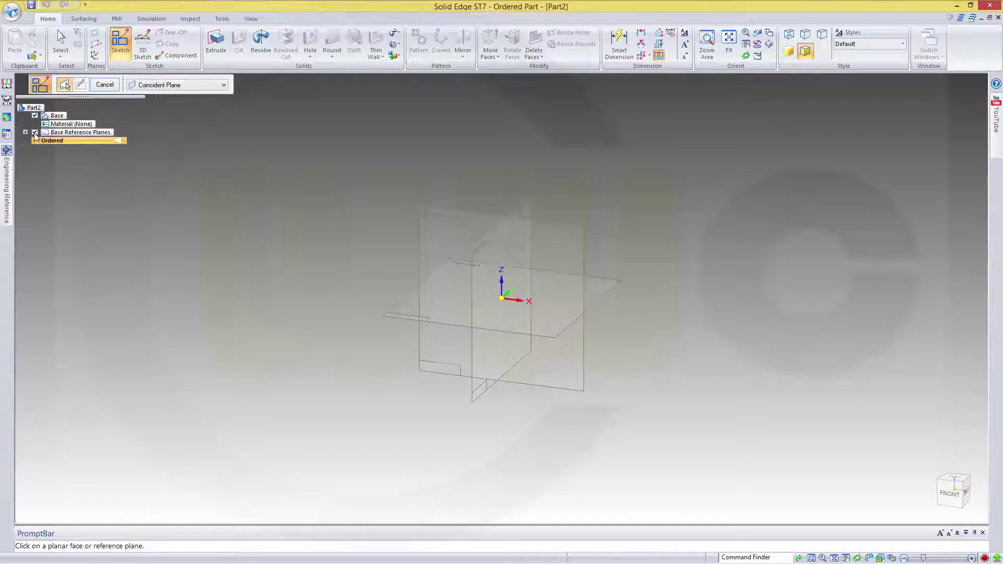
{"action": "left_click", "coordinate": [598, 305]}
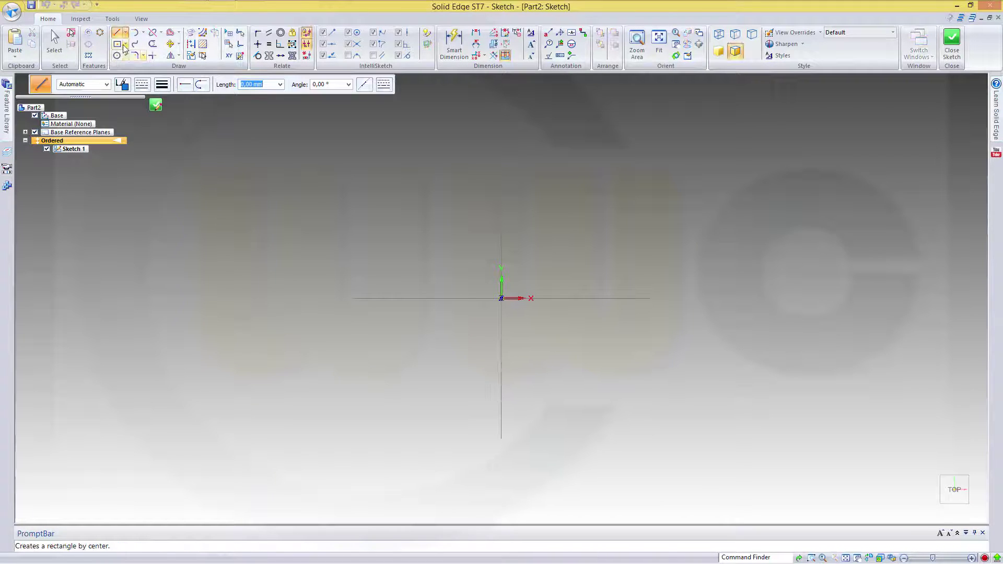
- Draw a two-point rectangle just above the origin
{"action": "left_click", "coordinate": [126, 44]}
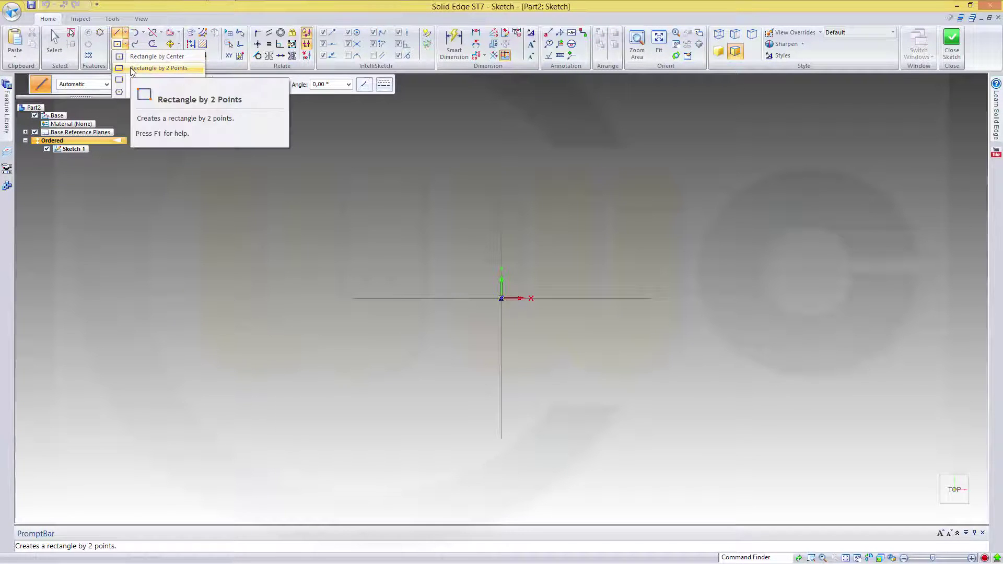
{"action": "left_click", "coordinate": [132, 69]}
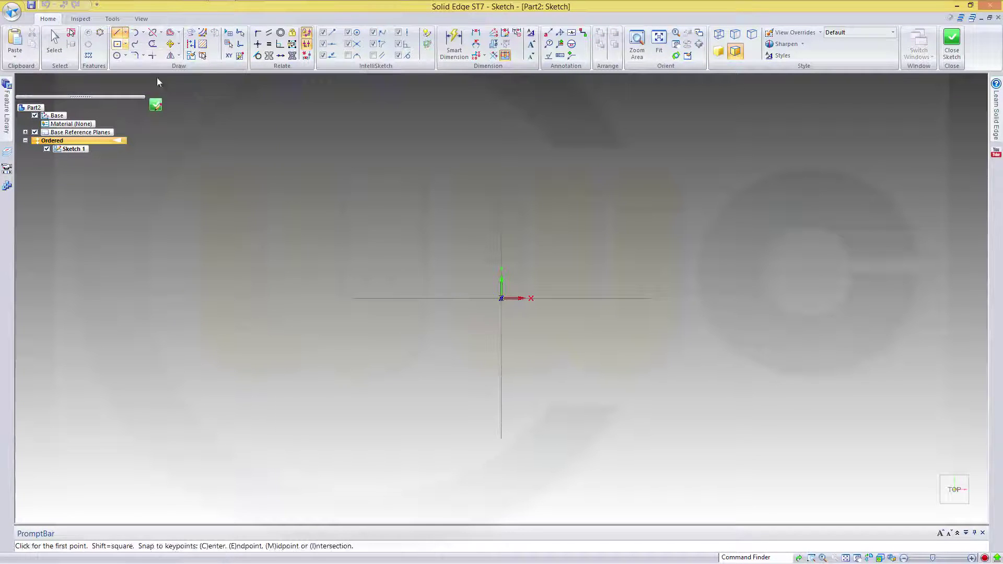
{"action": "left_click", "coordinate": [440, 284]}
{"action": "left_click", "coordinate": [553, 169]}
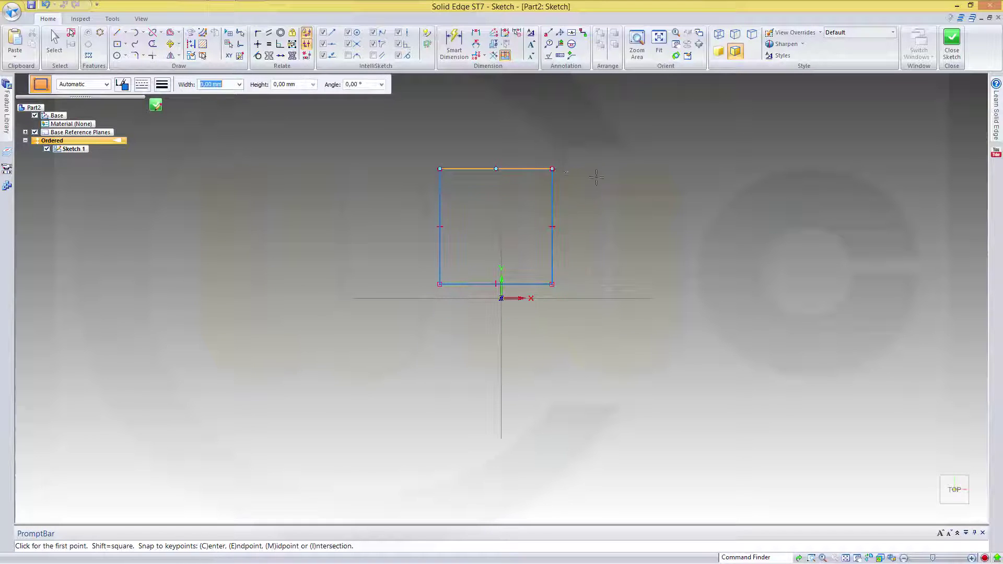
{"action": "key", "text": "Escape"}
- Smart-dimension the rectangle: 60 mm for the width and 70 mm for the height
{"action": "left_click", "coordinate": [454, 43]}
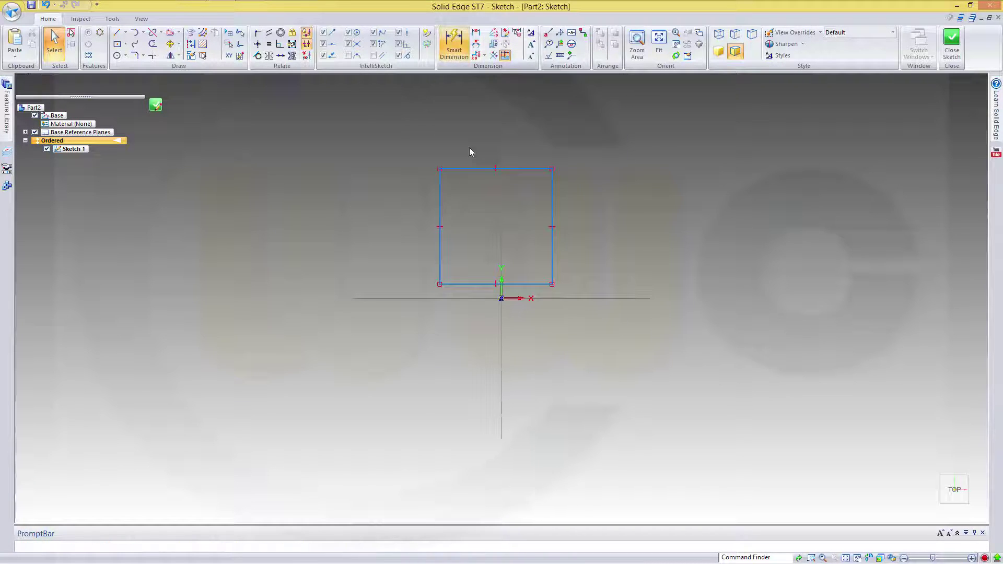
{"action": "left_click", "coordinate": [552, 204]}
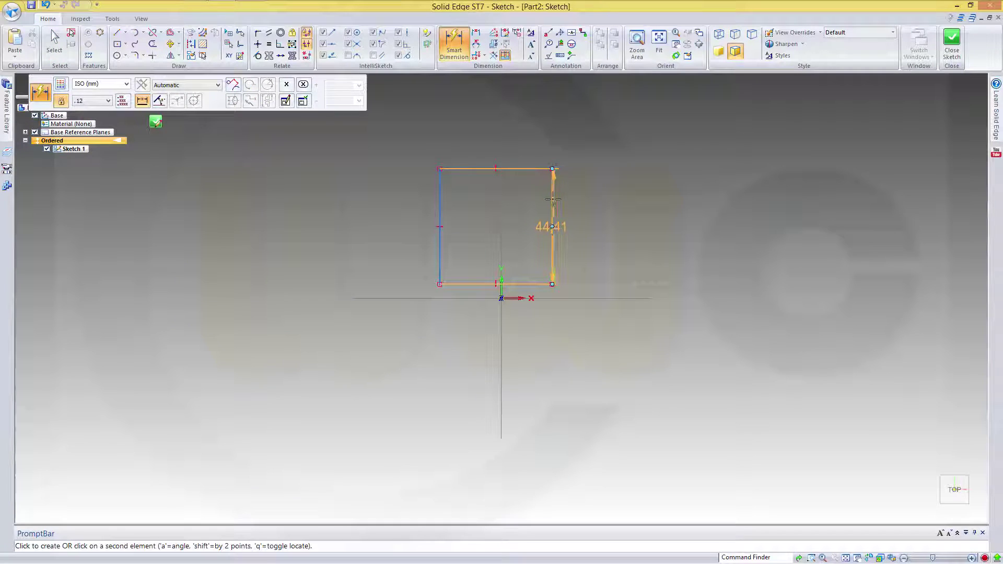
{"action": "left_click", "coordinate": [553, 199]}
{"action": "left_click", "coordinate": [495, 130]}
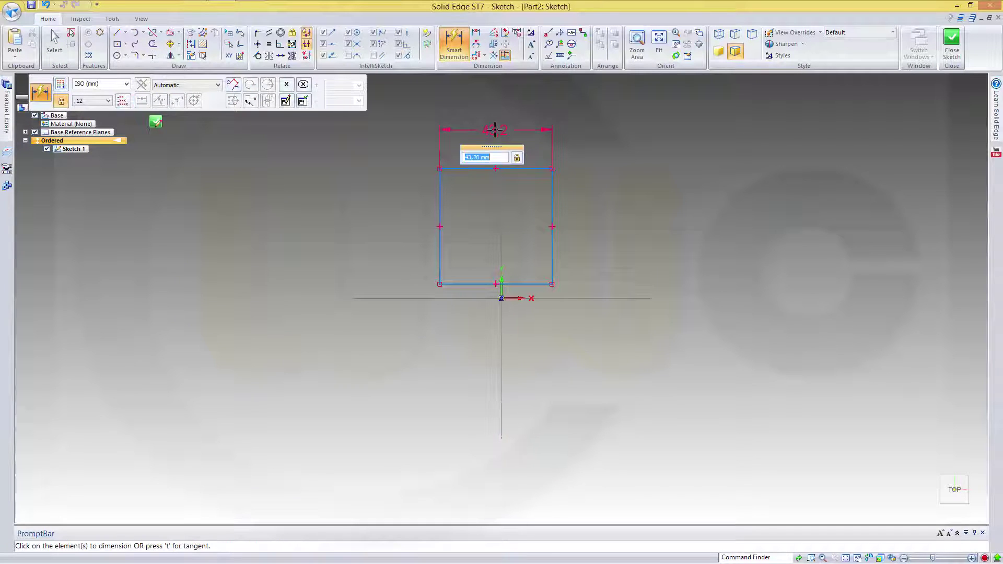
{"action": "type", "text": "60"}
{"action": "key", "text": "Return"}
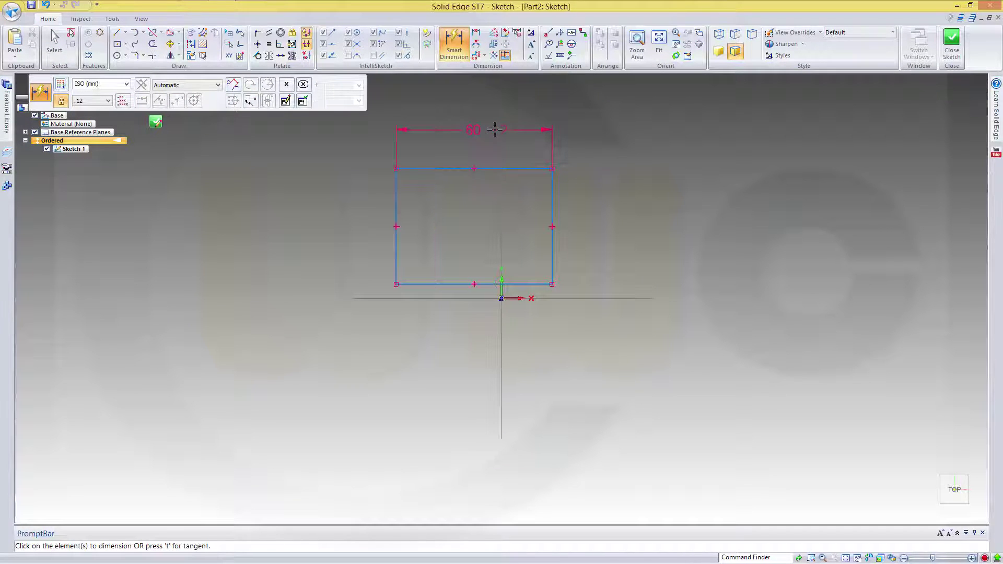
{"action": "left_click", "coordinate": [433, 168]}
{"action": "left_click", "coordinate": [440, 283]}
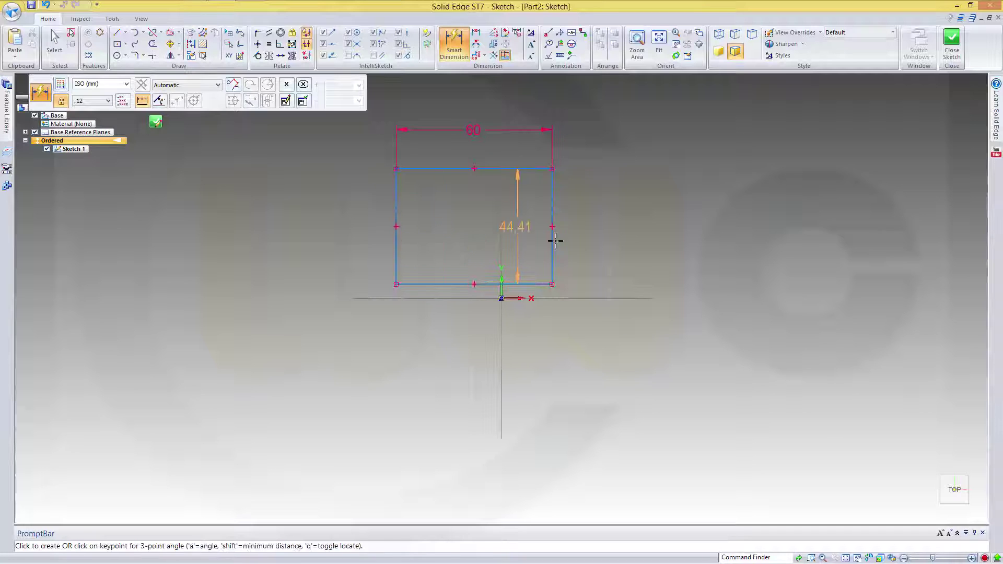
{"action": "left_click", "coordinate": [592, 243]}
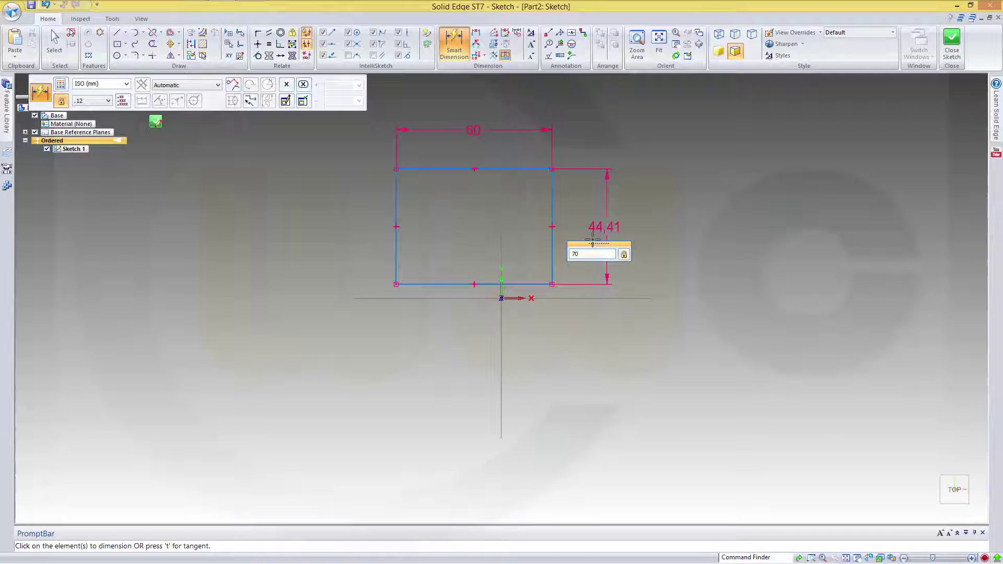
{"action": "type", "text": "70"}
{"action": "key", "text": "Return"}
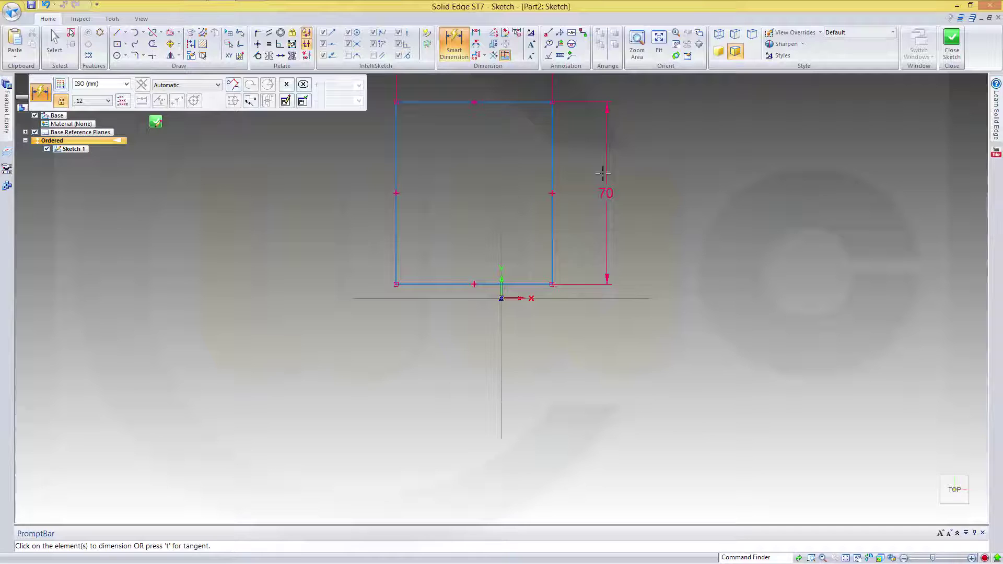
- Connect the rectangle's bottom-edge midpoint to the origin and close Sketch 1
{"action": "left_click", "coordinate": [259, 33]}
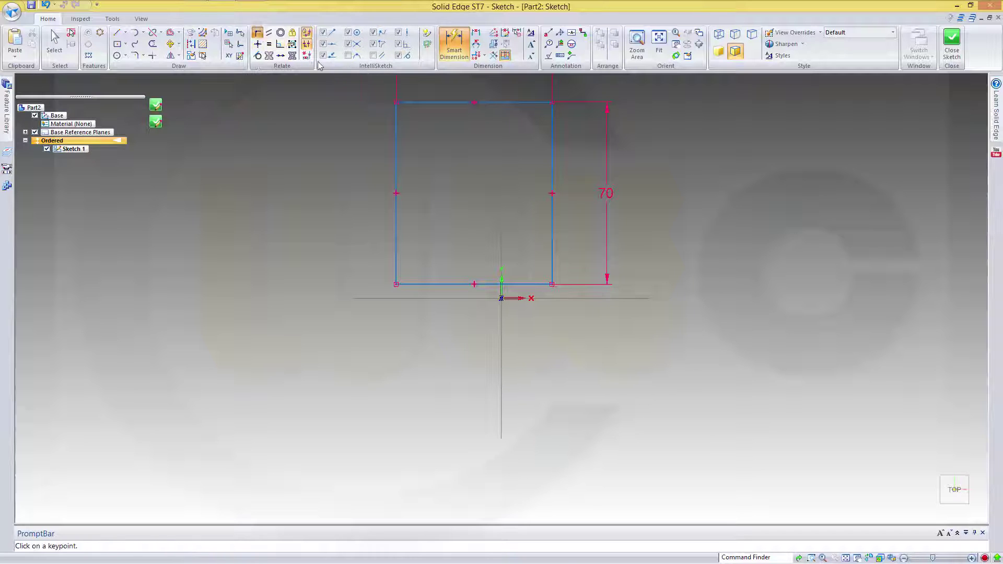
{"action": "left_click", "coordinate": [474, 284]}
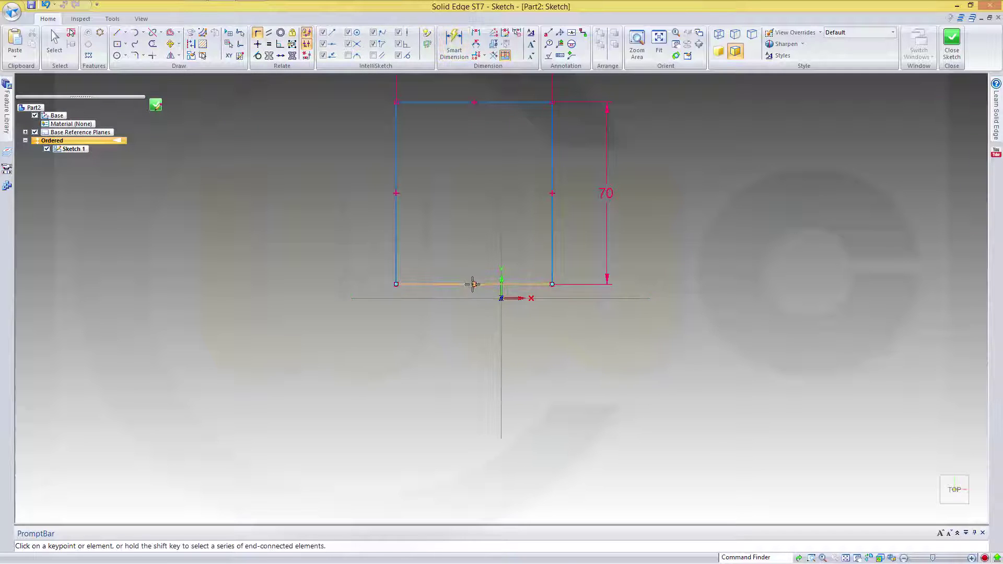
{"action": "left_click", "coordinate": [501, 299]}
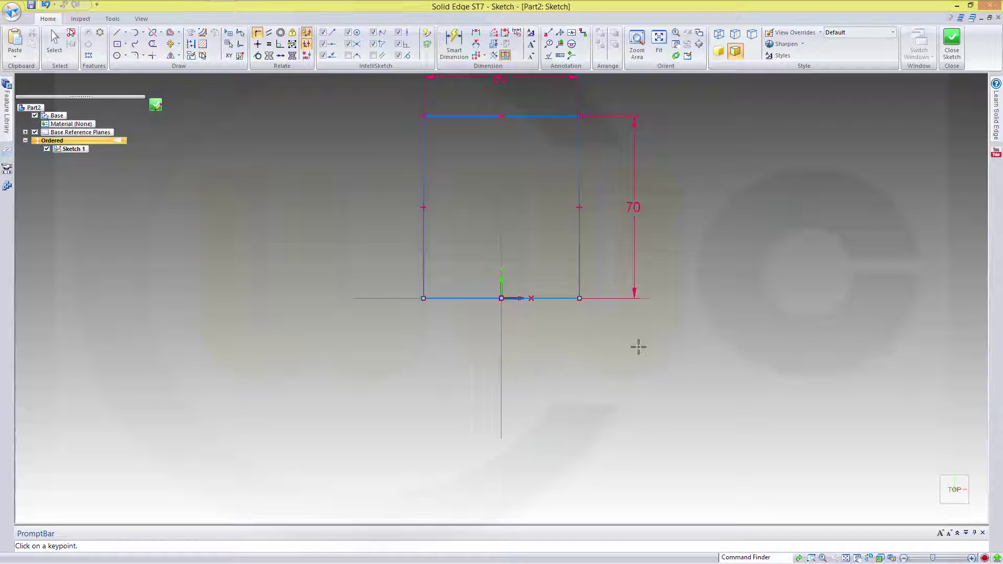
{"action": "left_click", "coordinate": [952, 42]}
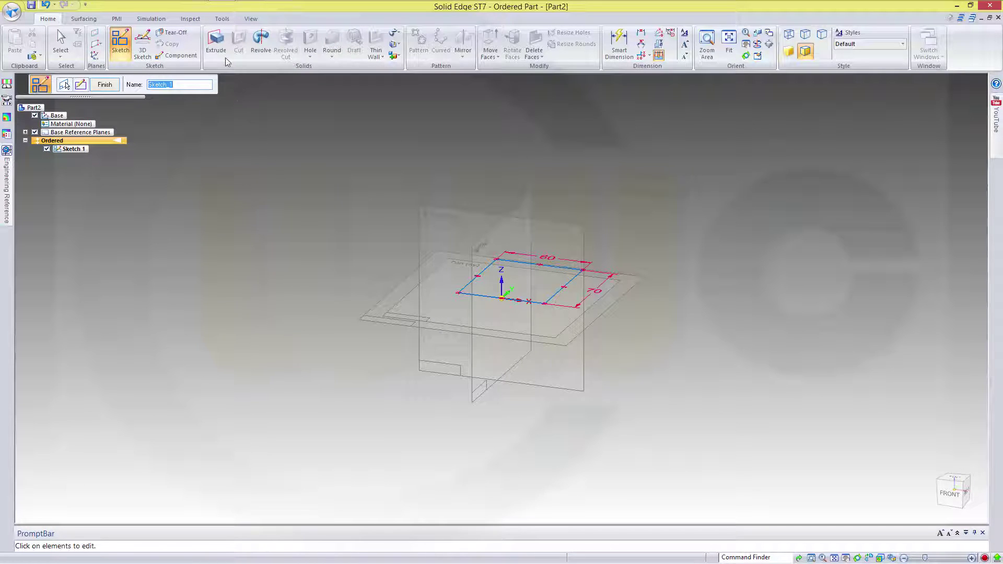
- Extrude the rectangle upward 18 mm to create Protrusion 1
{"action": "left_click", "coordinate": [217, 43]}
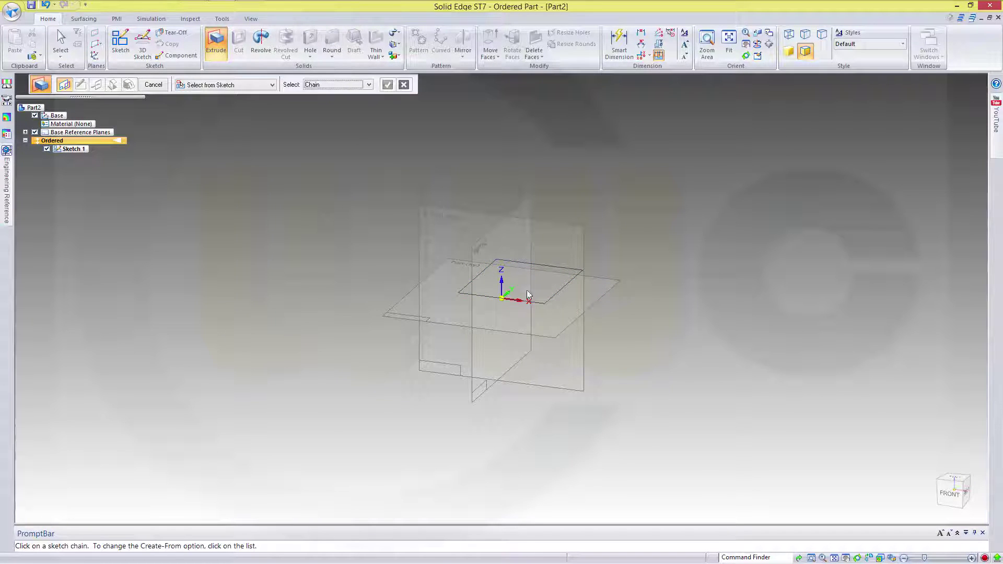
{"action": "left_click", "coordinate": [551, 299]}
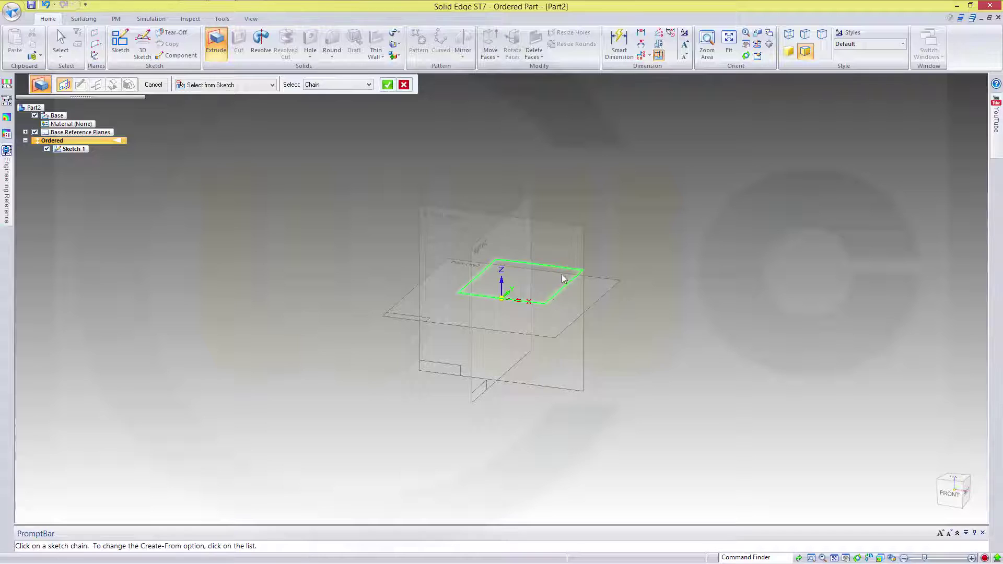
{"action": "right_click", "coordinate": [570, 180]}
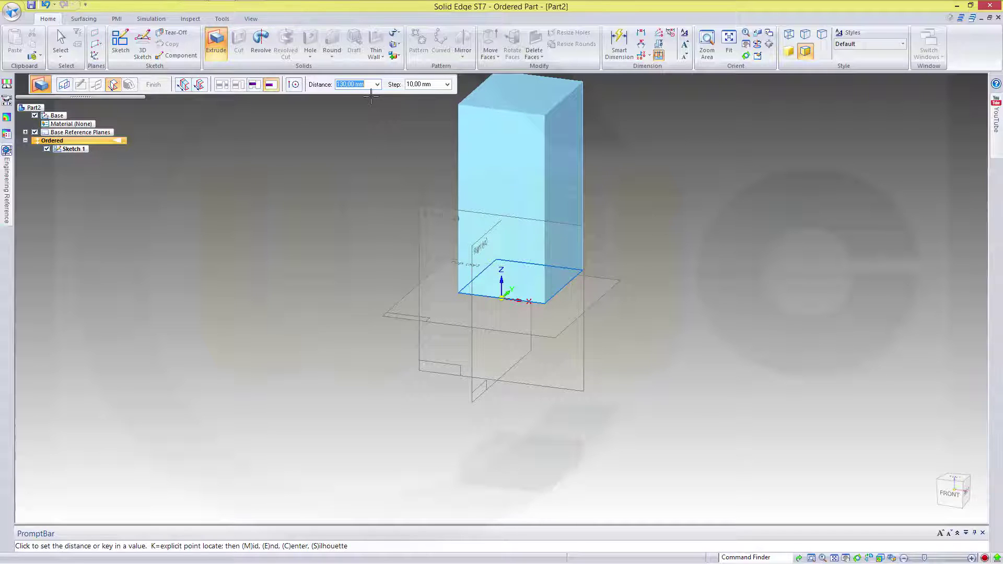
{"action": "type", "text": "18"}
{"action": "key", "text": "Return"}
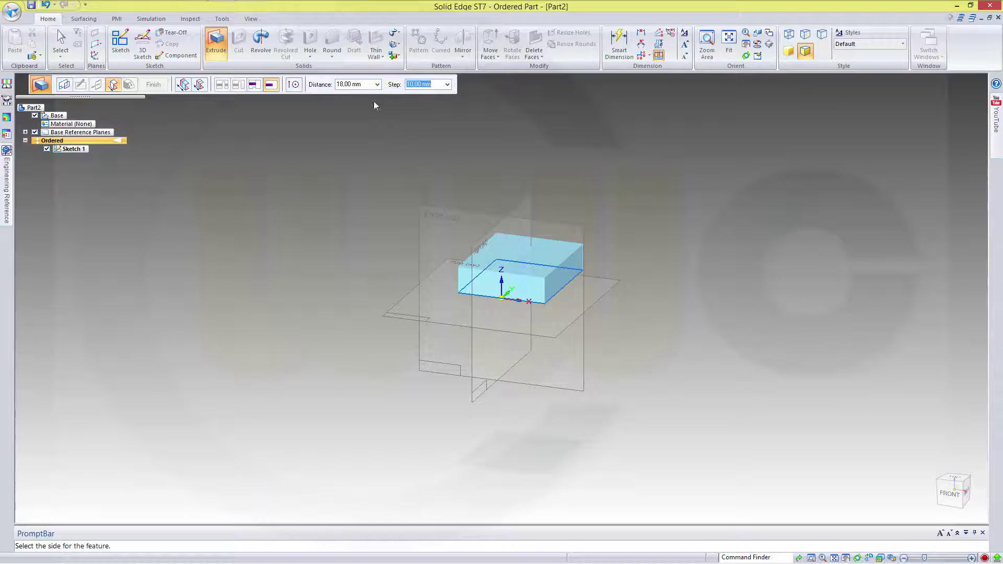
{"action": "left_click", "coordinate": [422, 127]}
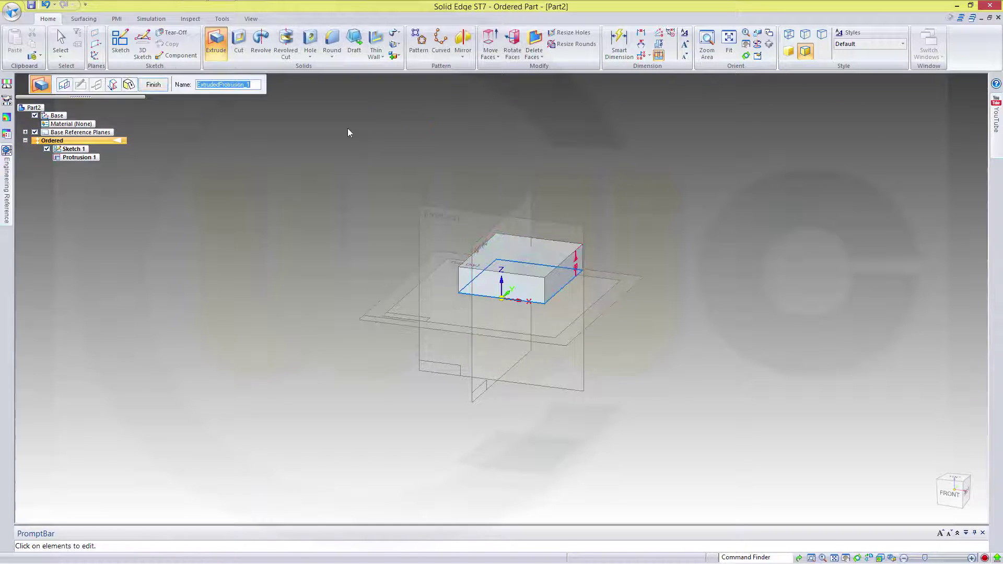
{"action": "left_click", "coordinate": [153, 86]}
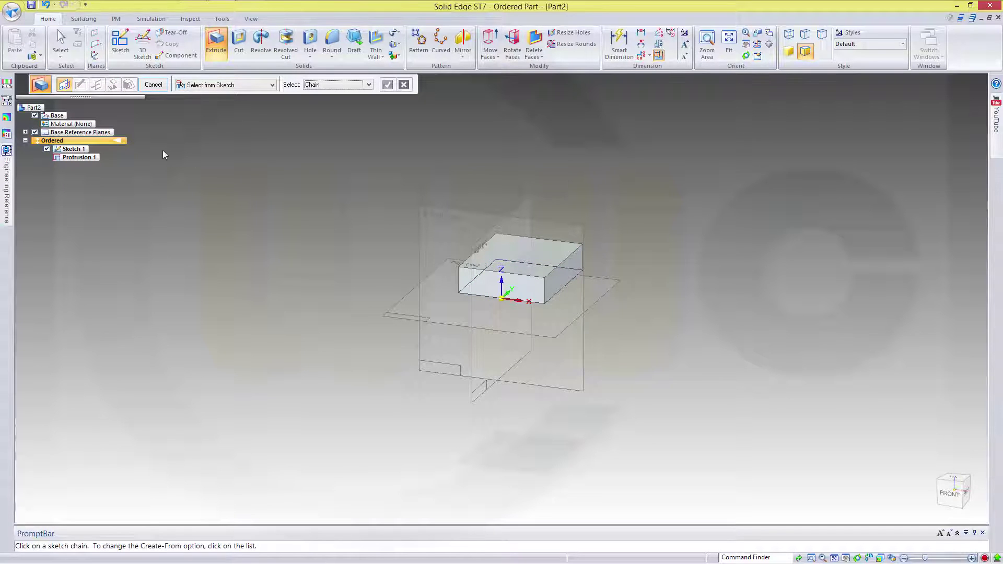
- Open Sketch 2 on the Top plane and draw a two-point rectangle right of the block
{"action": "left_click", "coordinate": [120, 43]}
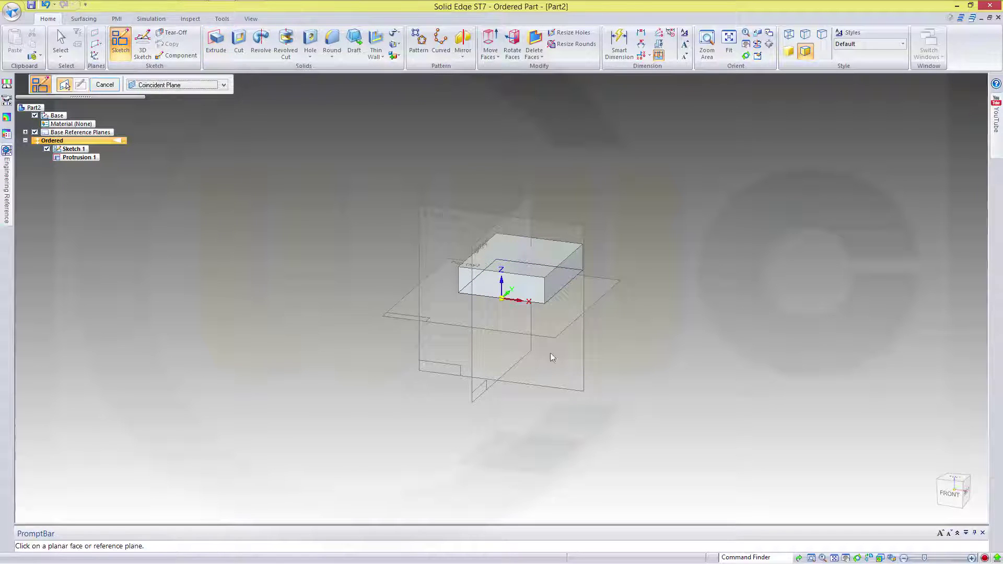
{"action": "left_click", "coordinate": [542, 335]}
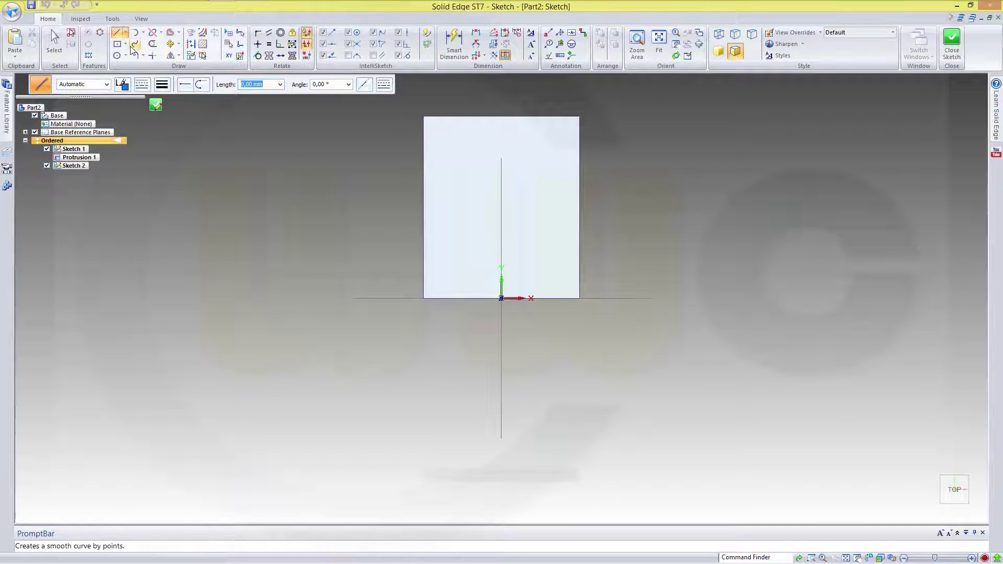
{"action": "left_click", "coordinate": [126, 44]}
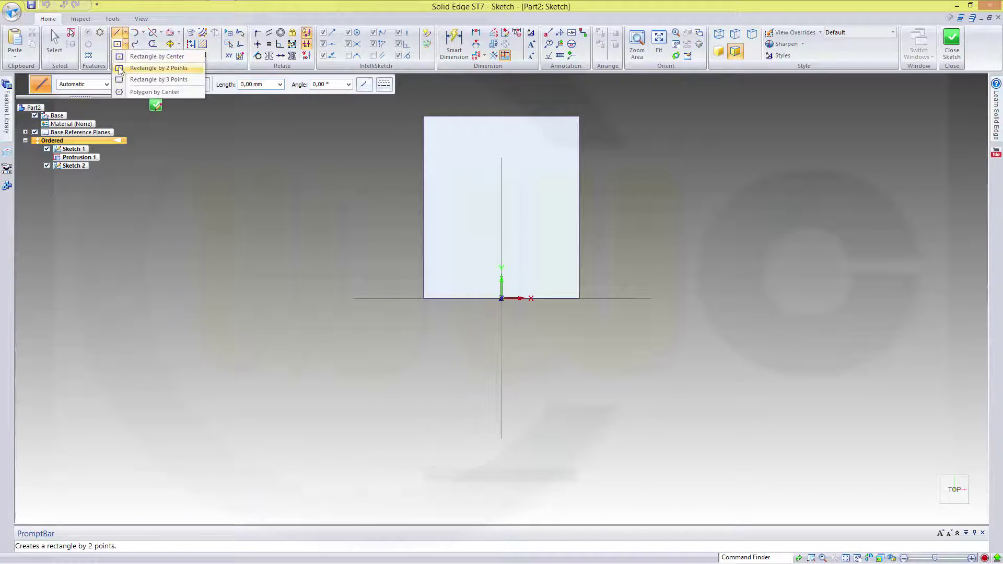
{"action": "left_click", "coordinate": [139, 68]}
{"action": "left_click", "coordinate": [626, 283]}
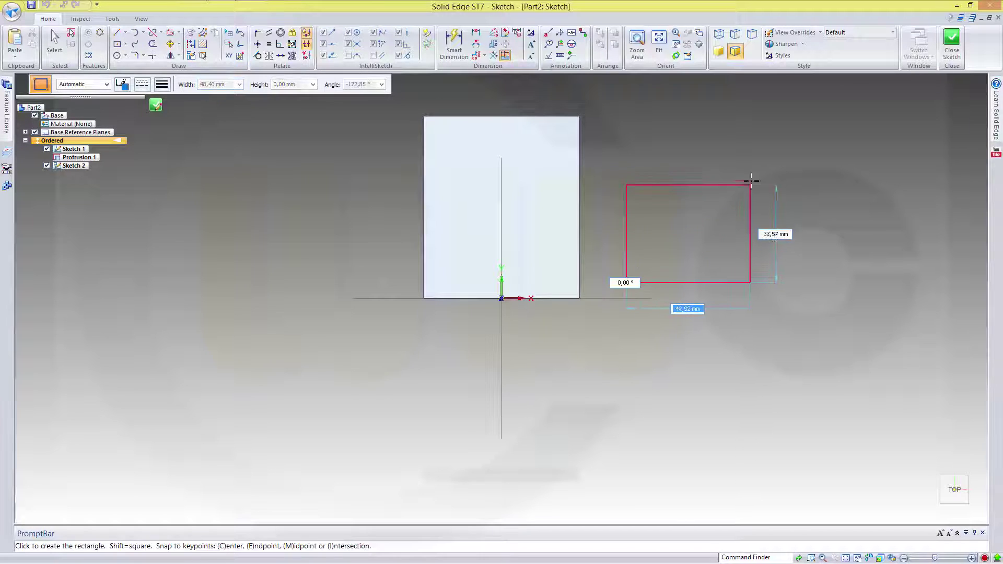
{"action": "left_click", "coordinate": [751, 181]}
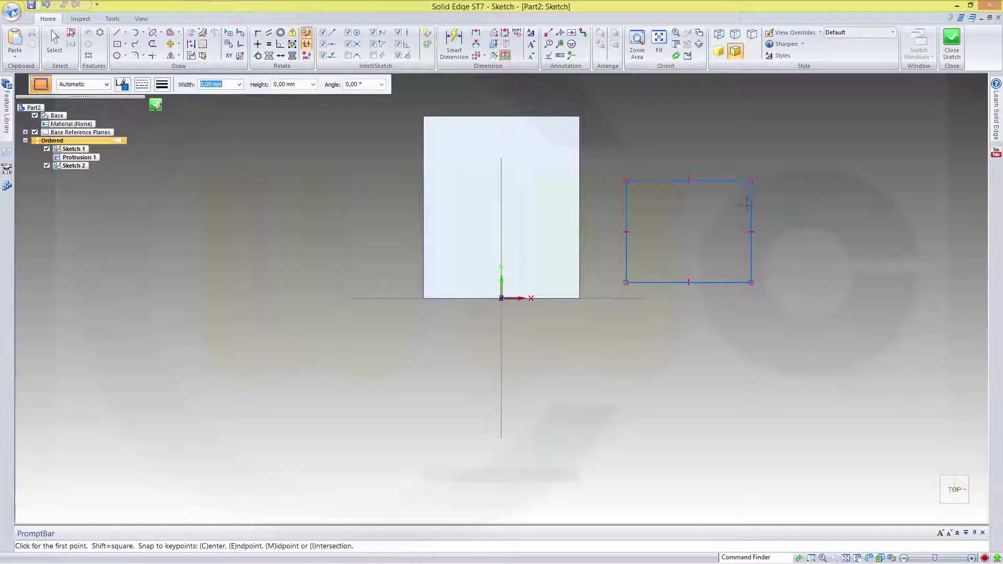
- Smart-dimension the second rectangle: 26 mm for the width and 52 mm for the height
{"action": "left_click", "coordinate": [454, 44]}
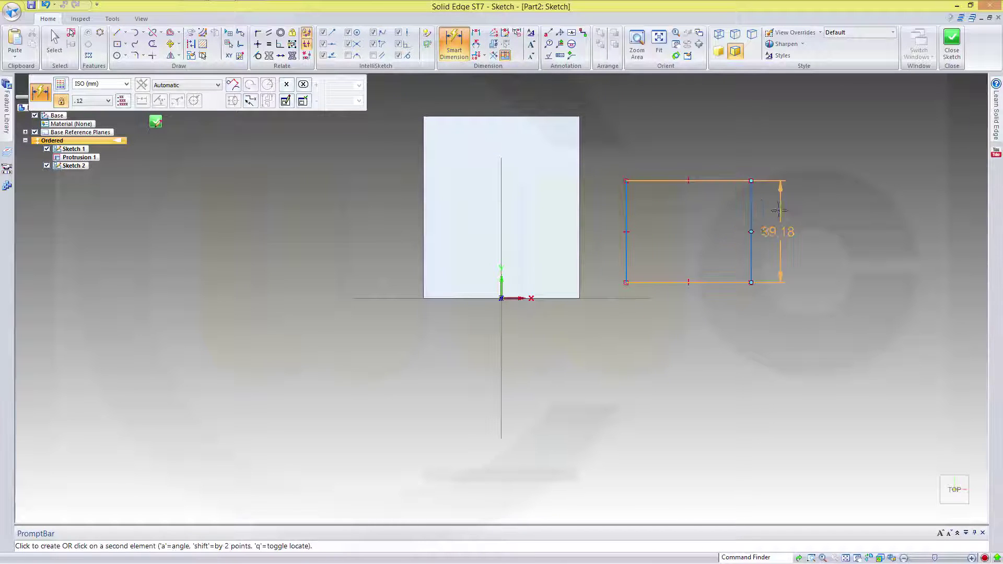
{"action": "left_click", "coordinate": [752, 214]}
{"action": "left_click", "coordinate": [678, 139]}
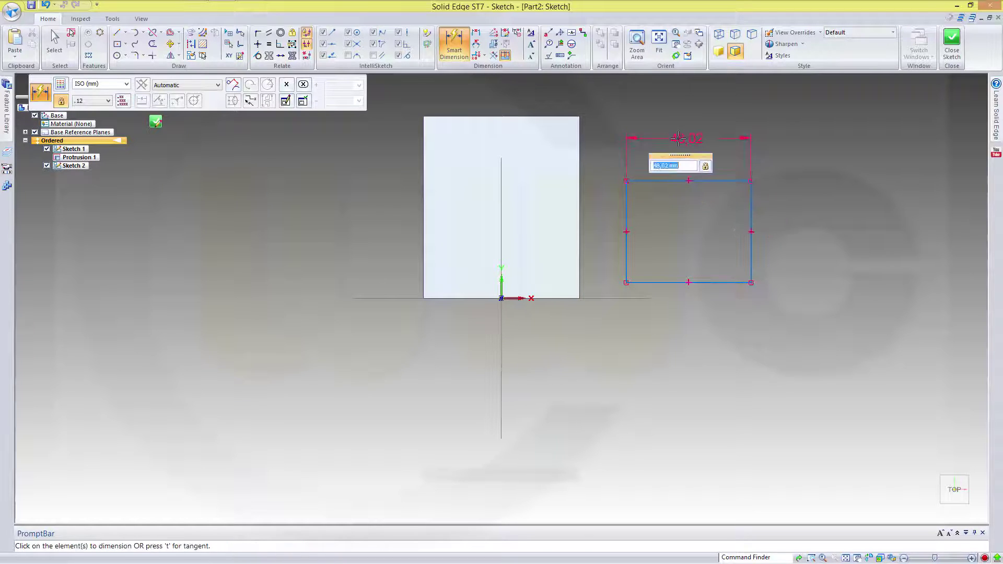
{"action": "key", "text": "Return"}
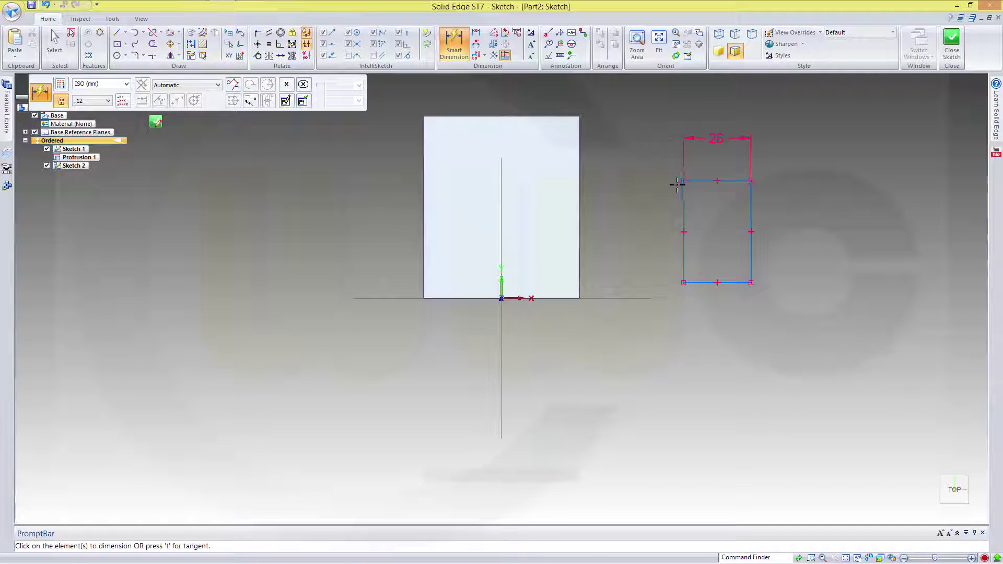
{"action": "left_click", "coordinate": [696, 182]}
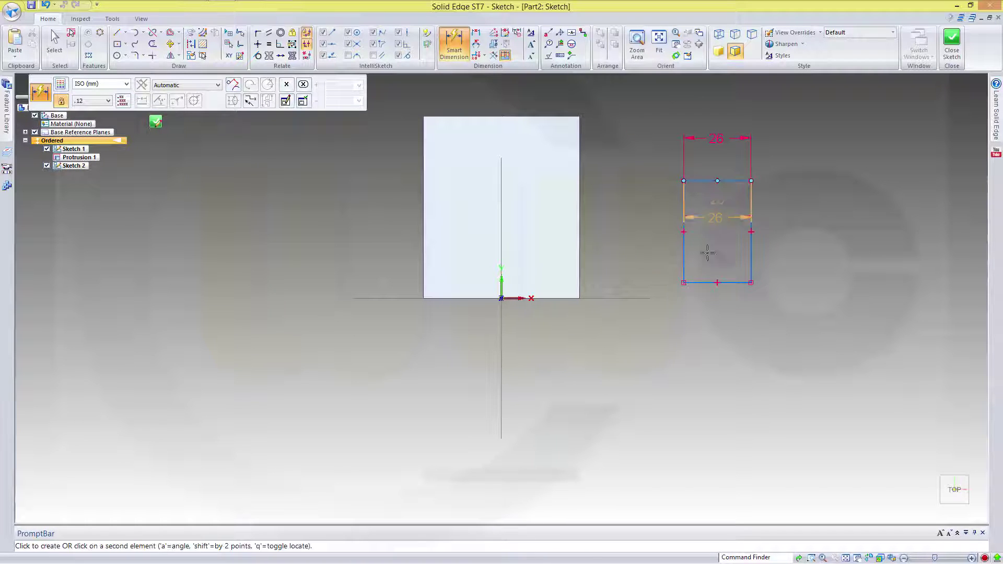
{"action": "left_click", "coordinate": [706, 283]}
{"action": "left_click", "coordinate": [795, 233]}
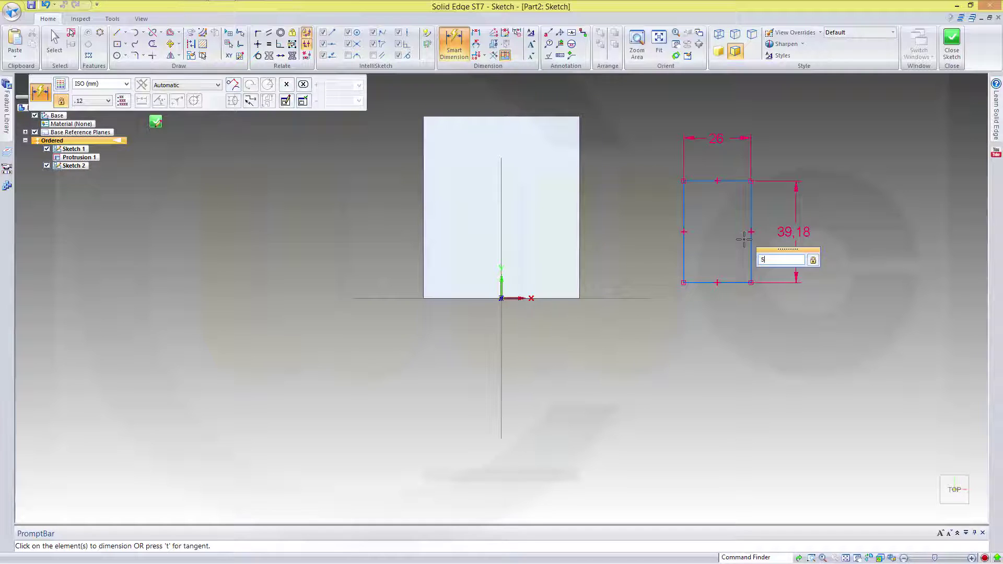
{"action": "type", "text": "2"}
{"action": "key", "text": "Return"}
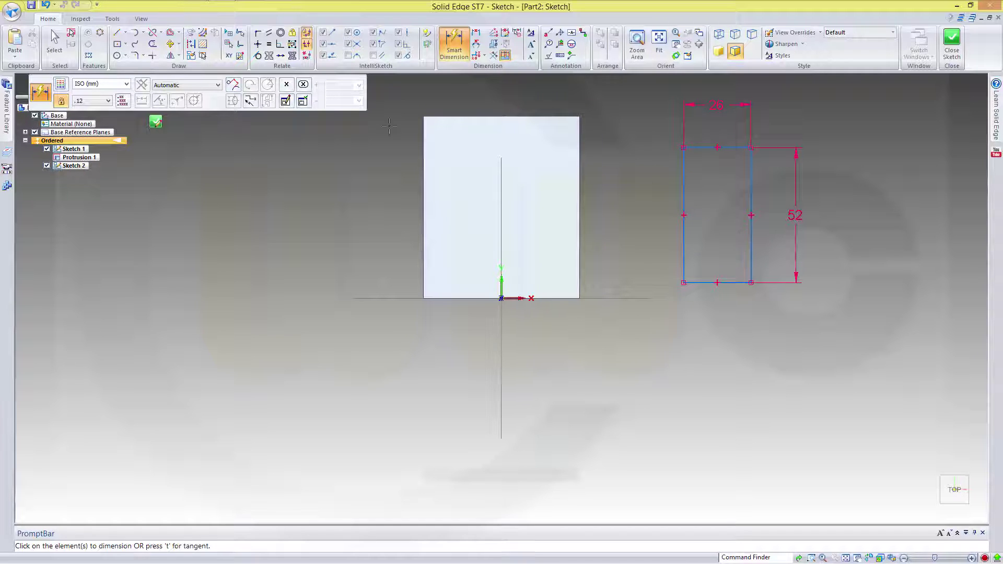
- Attempt a Connect at the origin, cancel it, and expand the base reference planes
{"action": "left_click", "coordinate": [258, 32]}
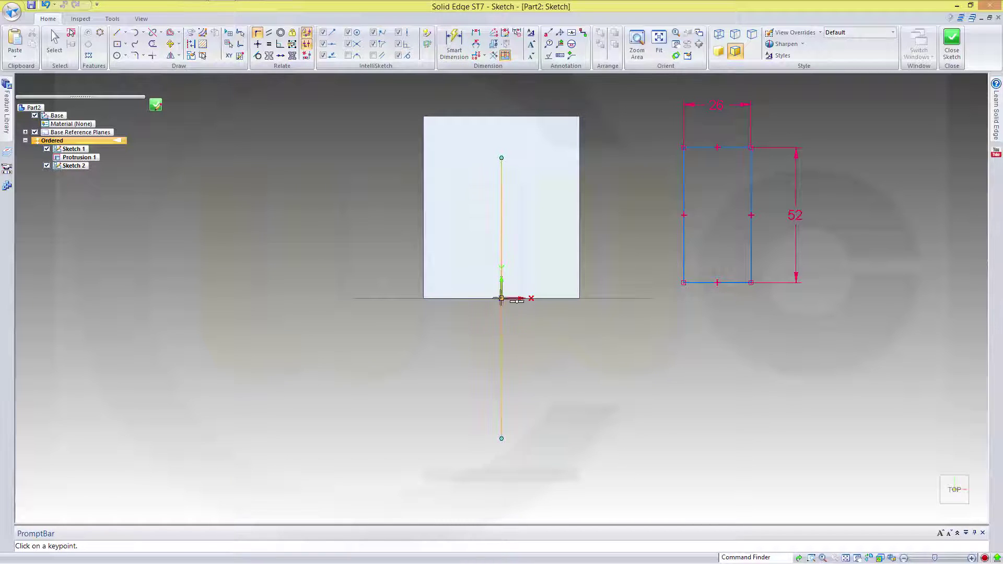
{"action": "left_click", "coordinate": [501, 298]}
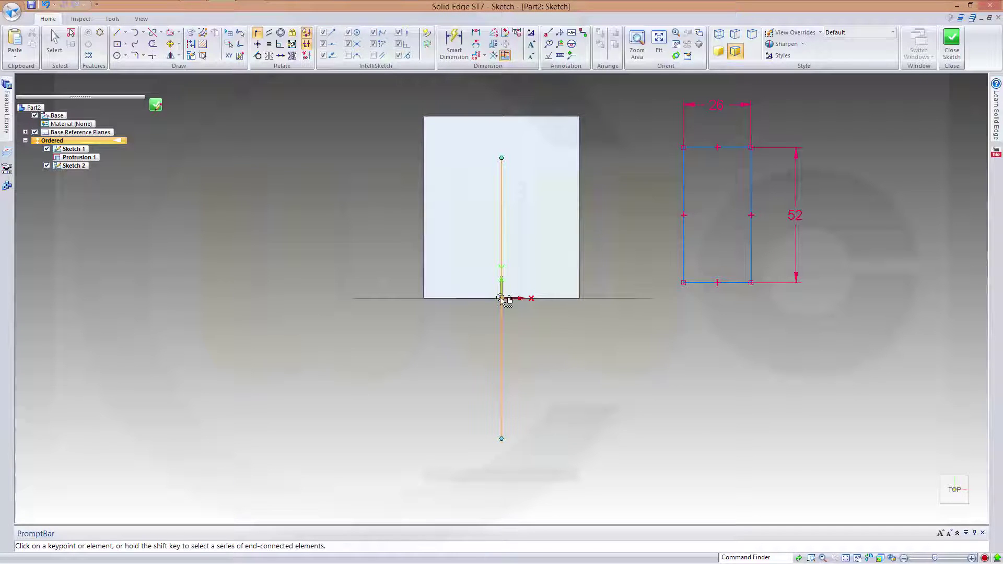
{"action": "left_click", "coordinate": [500, 298]}
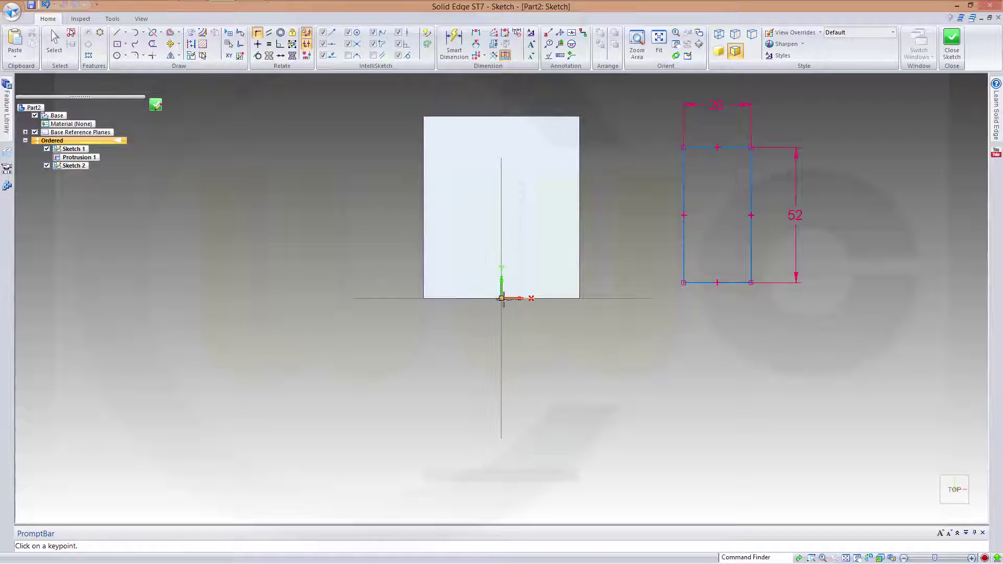
{"action": "right_click", "coordinate": [502, 299]}
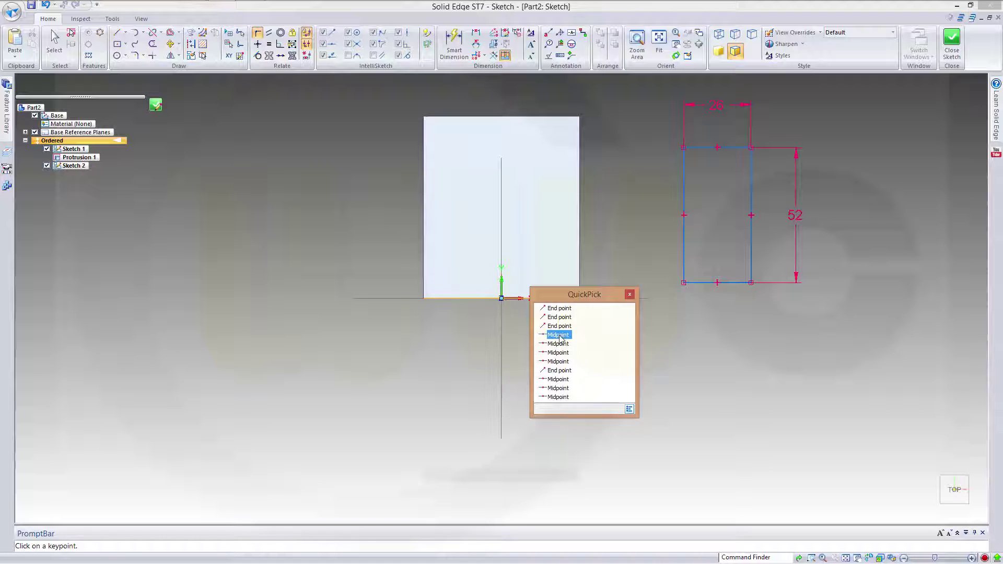
{"action": "left_click", "coordinate": [522, 314]}
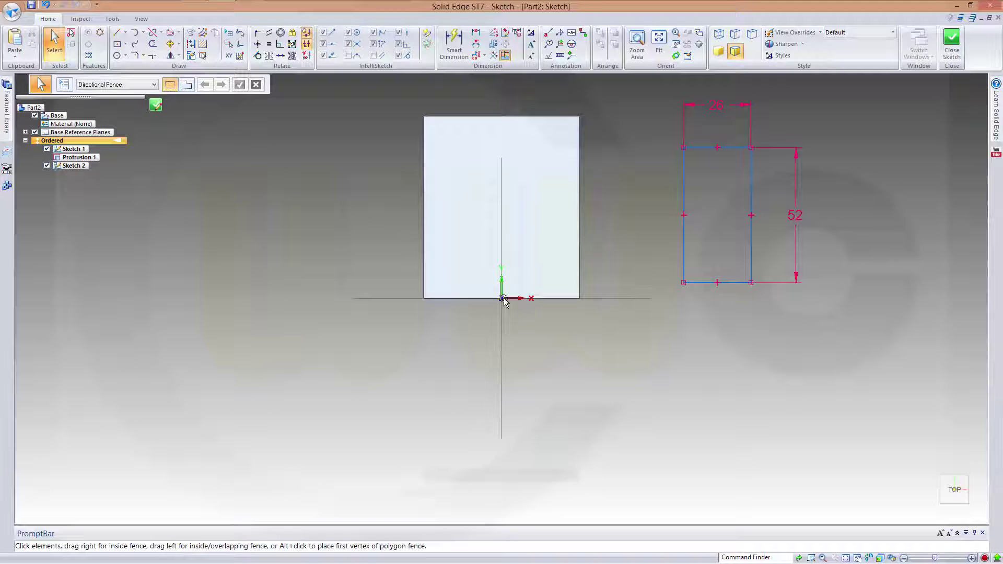
{"action": "left_click", "coordinate": [25, 132]}
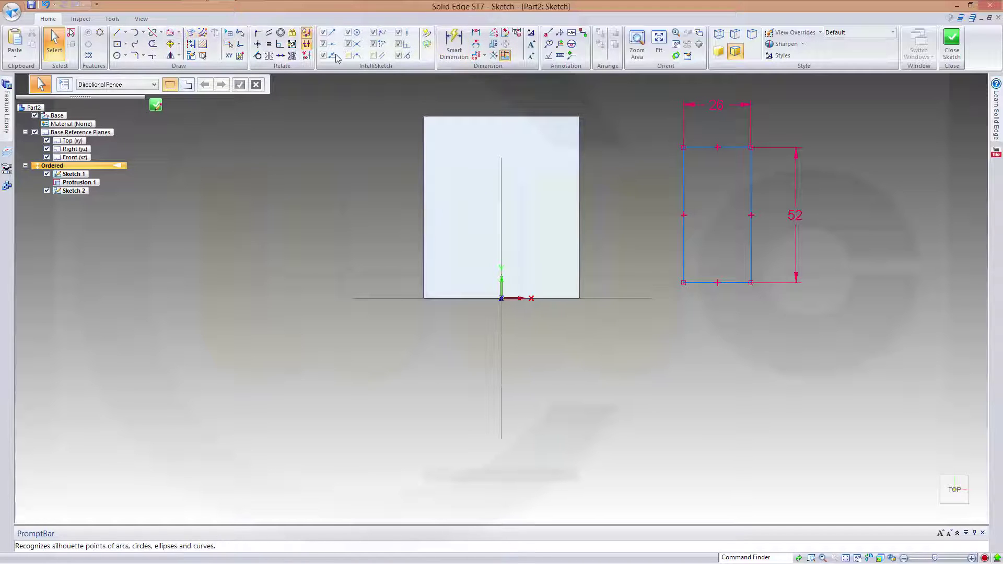
- Connect the 26 by 52 rectangle's bottom-edge midpoint to the sketch origin
{"action": "left_click", "coordinate": [258, 33]}
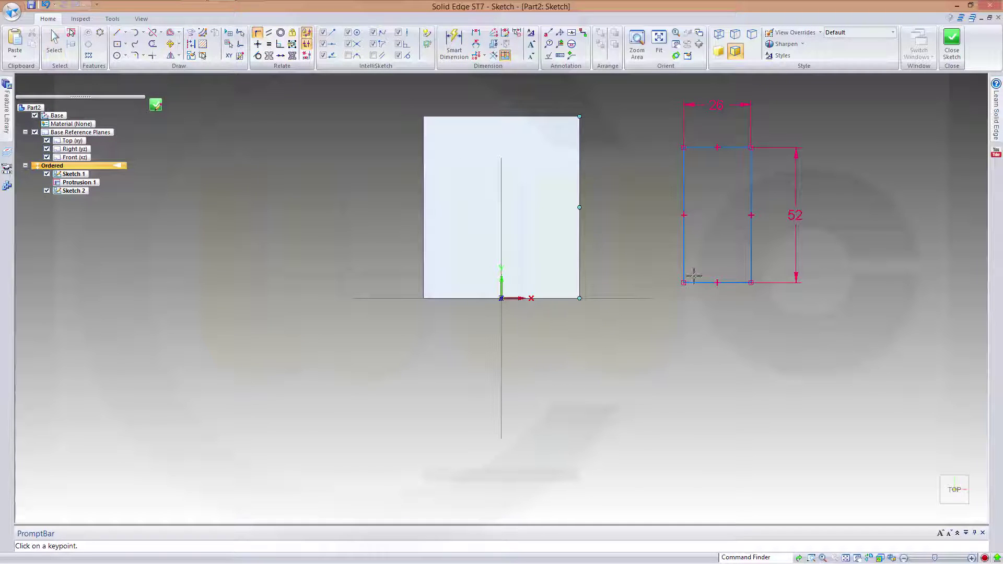
{"action": "left_click", "coordinate": [717, 282]}
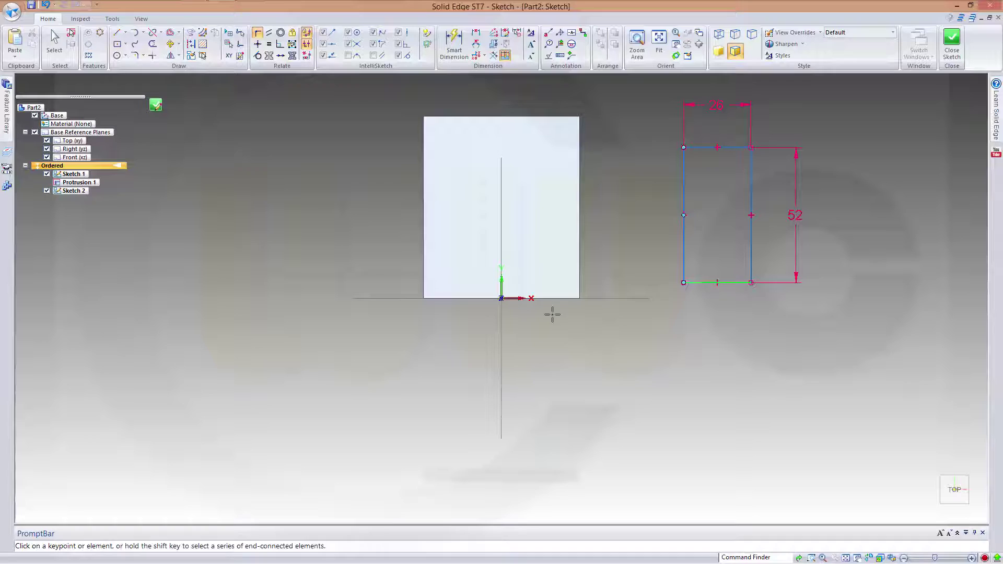
{"action": "left_click", "coordinate": [502, 298]}
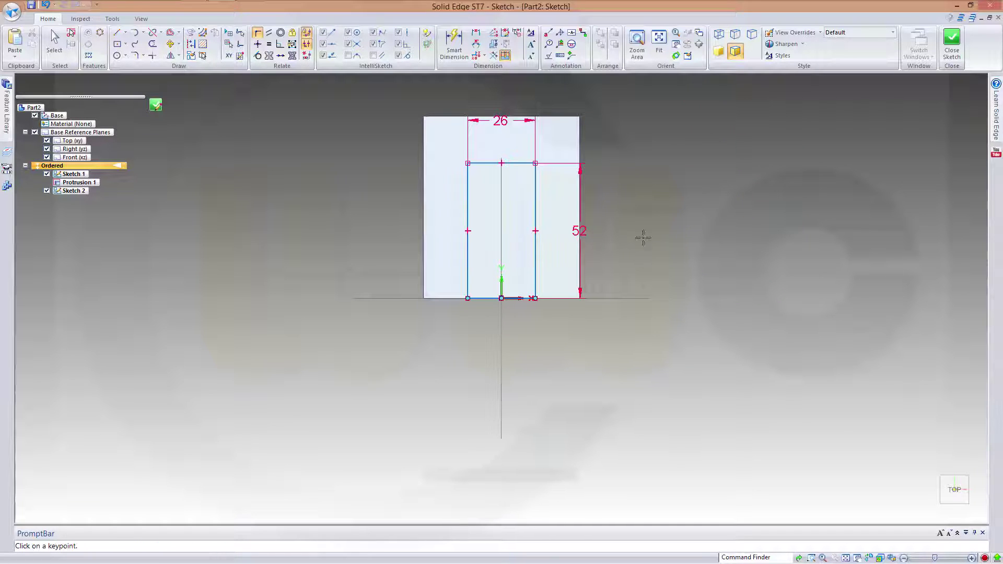
- Close Sketch 2 and extrude the rectangle 33 mm upward as Protrusion 2
{"action": "left_click", "coordinate": [952, 46]}
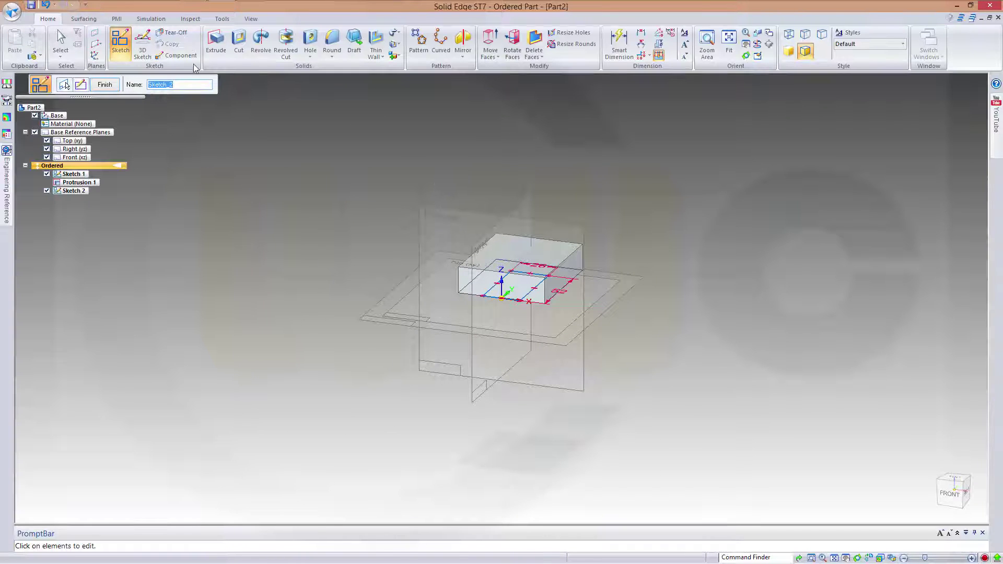
{"action": "left_click", "coordinate": [216, 41]}
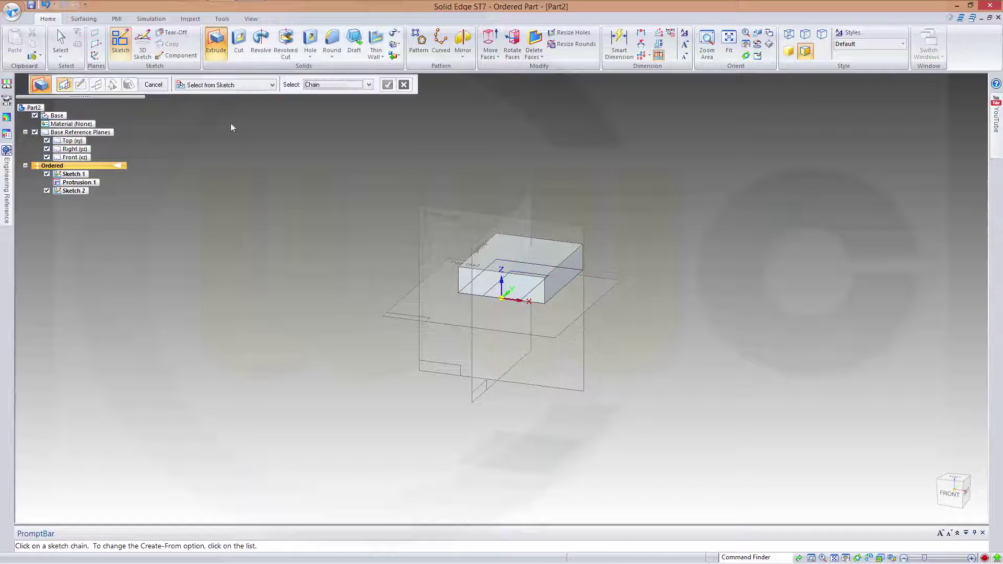
{"action": "left_click", "coordinate": [529, 299]}
{"action": "right_click", "coordinate": [445, 142]}
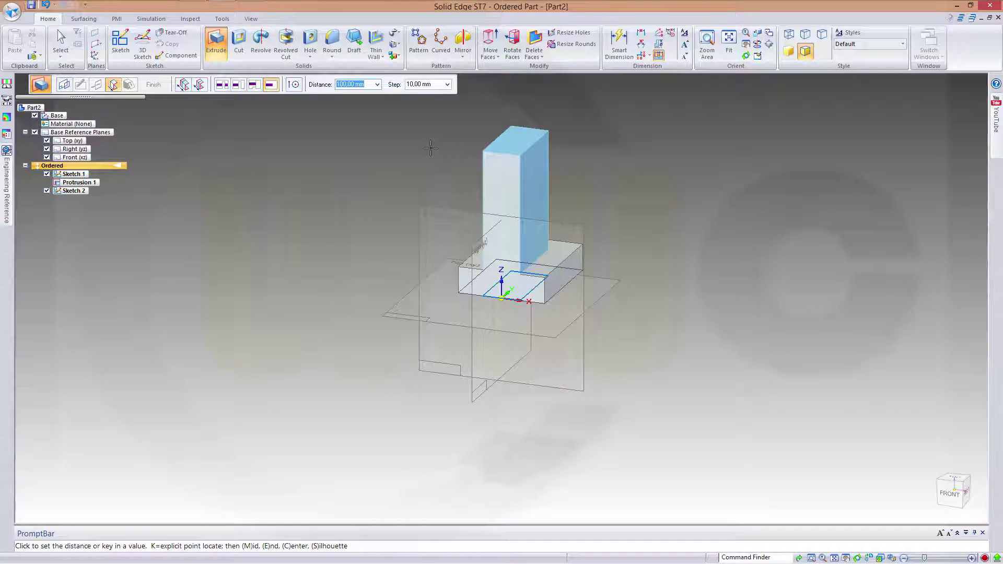
{"action": "type", "text": "33"}
{"action": "key", "text": "Return"}
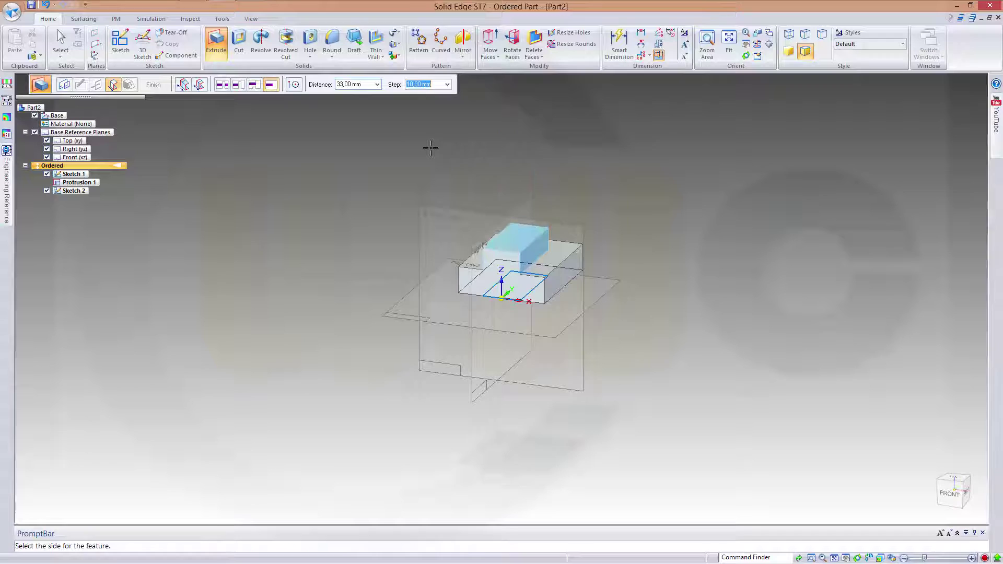
{"action": "left_click", "coordinate": [431, 148]}
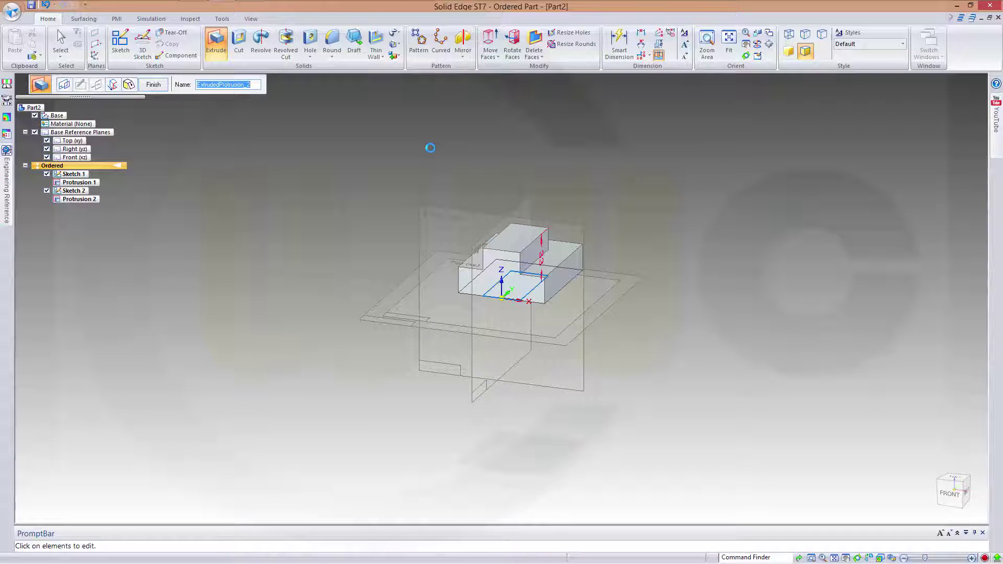
{"action": "key", "text": "Return"}
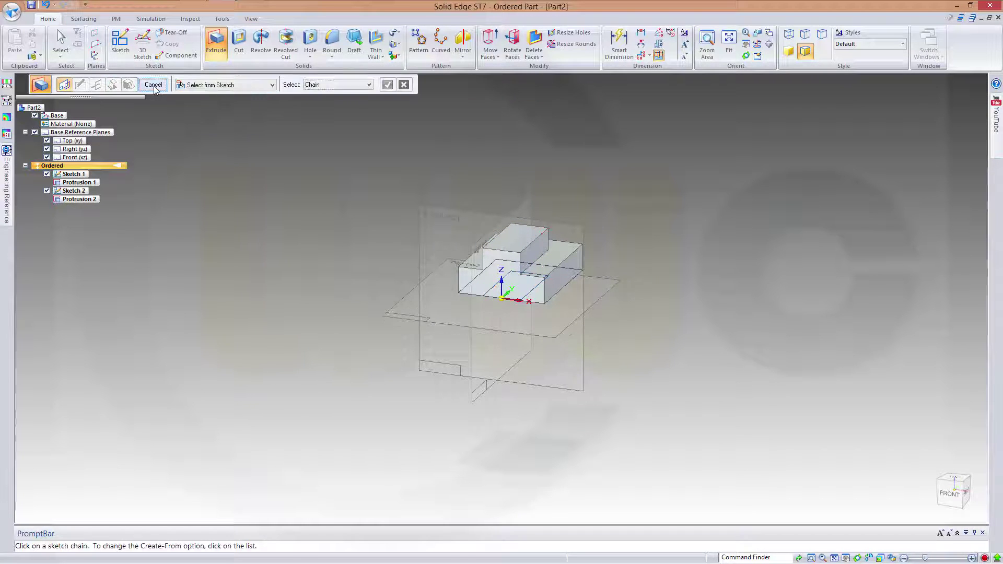
{"action": "key", "text": "Escape"}
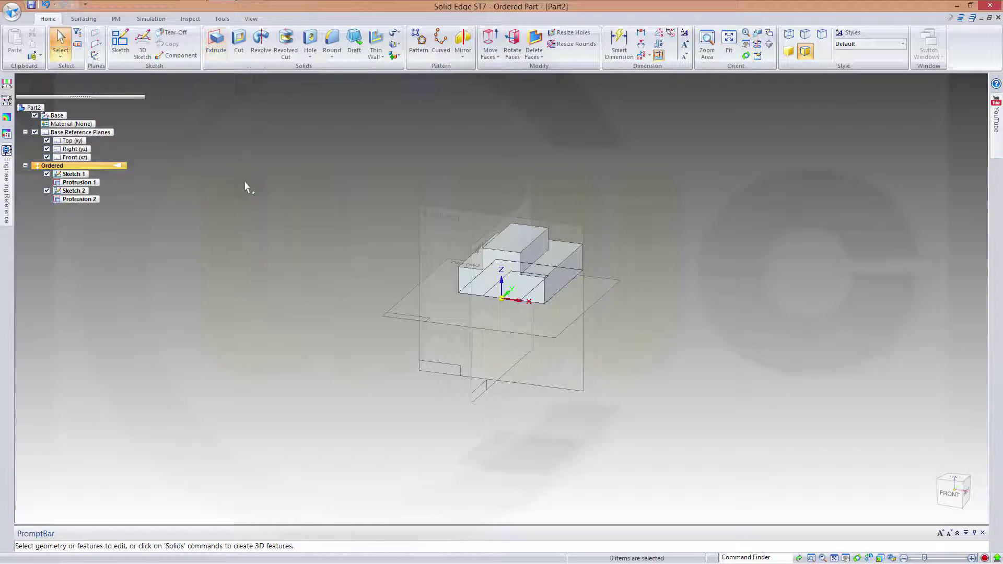
- Hide Sketch 1 and Sketch 2 in PathFinder
{"action": "left_click", "coordinate": [47, 175]}
{"action": "left_click", "coordinate": [46, 192]}
{"action": "middle_click_drag", "start_coordinate": [483, 147], "coordinate": [565, 375]}
{"action": "scroll", "coordinate": [567, 375], "scroll_direction": "up", "scroll_amount": 2}
{"action": "middle_click_drag", "start_coordinate": [431, 205], "coordinate": [413, 180]}
- Start a draft and pick the slot face as the draft reference plane
{"action": "left_click", "coordinate": [355, 47]}
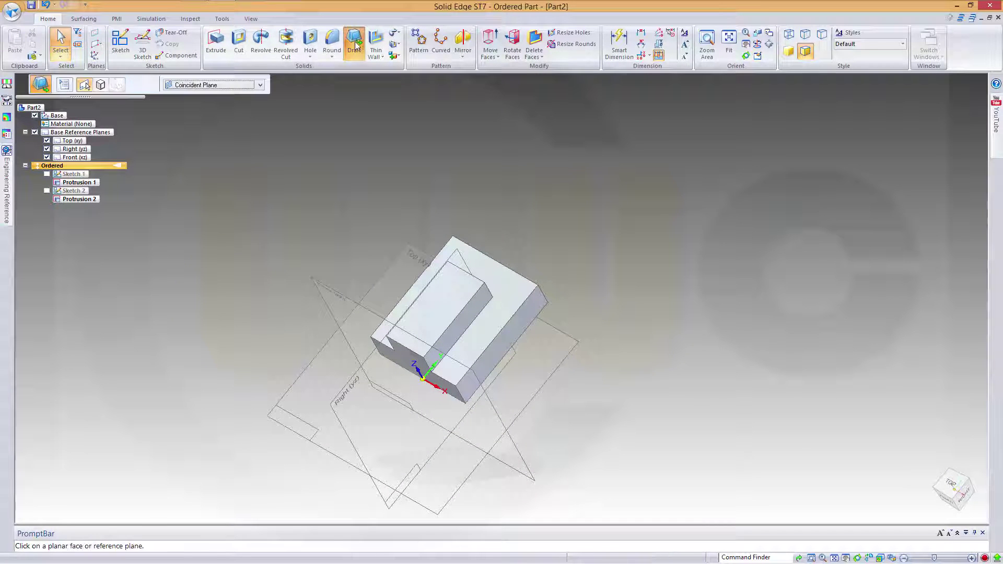
{"action": "middle_click_drag", "start_coordinate": [350, 215], "coordinate": [324, 260]}
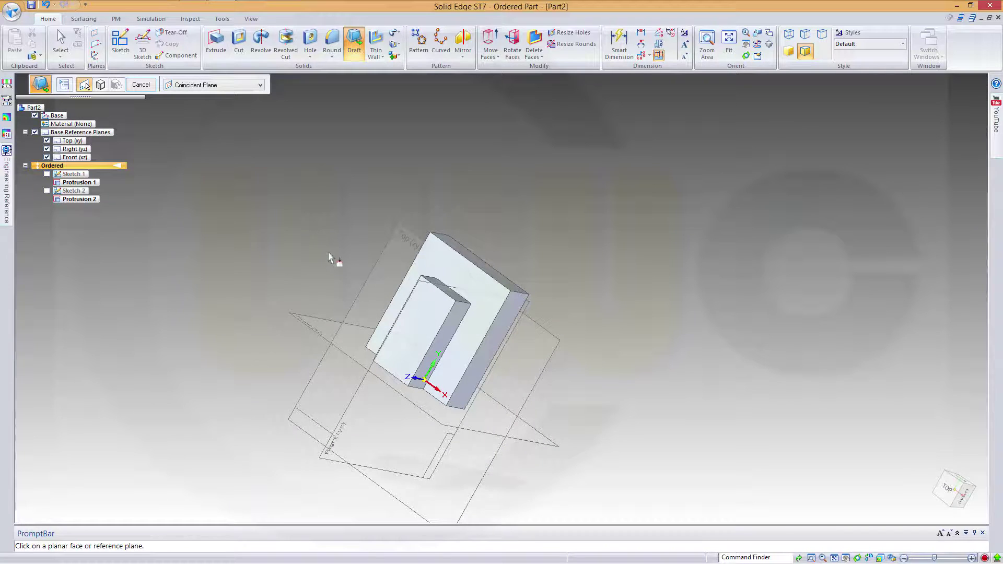
{"action": "scroll", "coordinate": [366, 298], "scroll_direction": "down", "scroll_amount": 1}
{"action": "scroll", "coordinate": [453, 335], "scroll_direction": "up", "scroll_amount": 2}
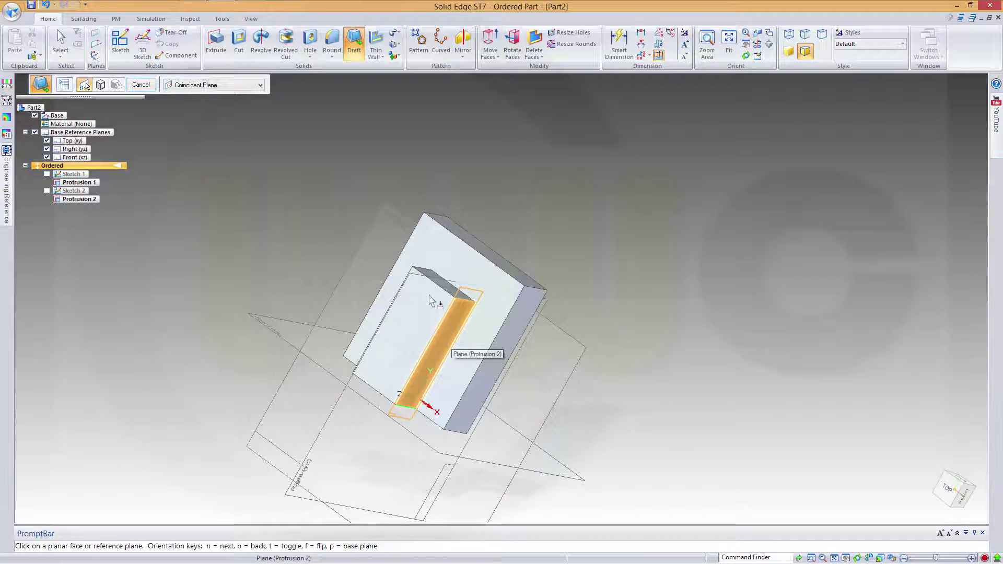
{"action": "middle_click_drag", "start_coordinate": [343, 195], "coordinate": [459, 301]}
{"action": "left_click", "coordinate": [461, 297]}
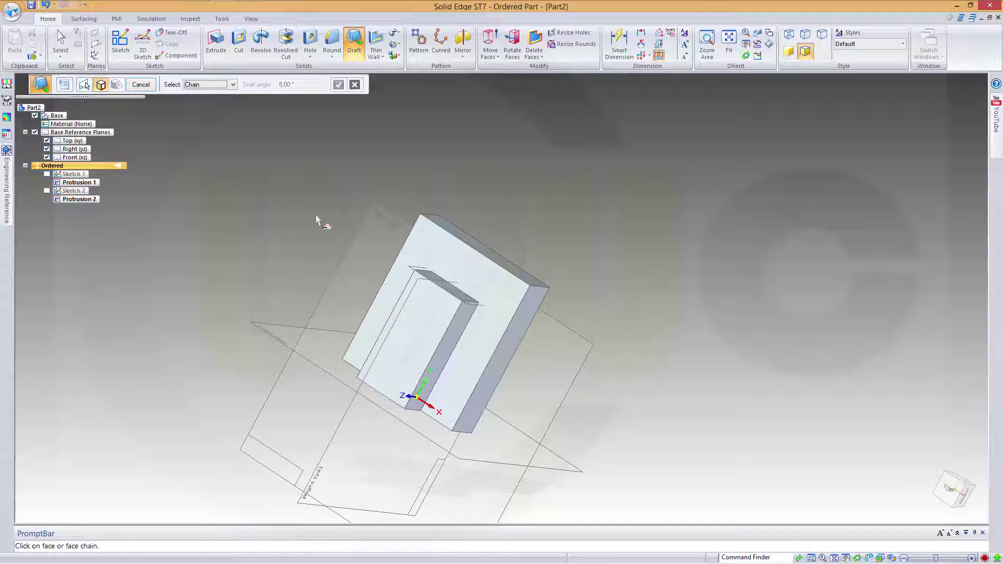
- Draft the raised block's two long side faces at 3° toward the chosen side
{"action": "left_click", "coordinate": [448, 361]}
{"action": "middle_click_drag", "start_coordinate": [448, 360], "coordinate": [414, 331]}
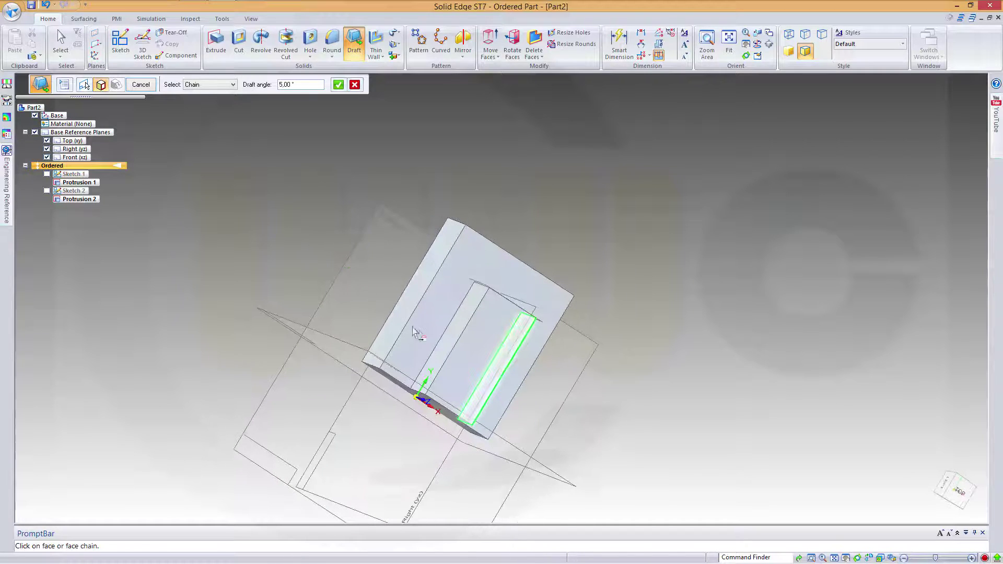
{"action": "left_click", "coordinate": [450, 345]}
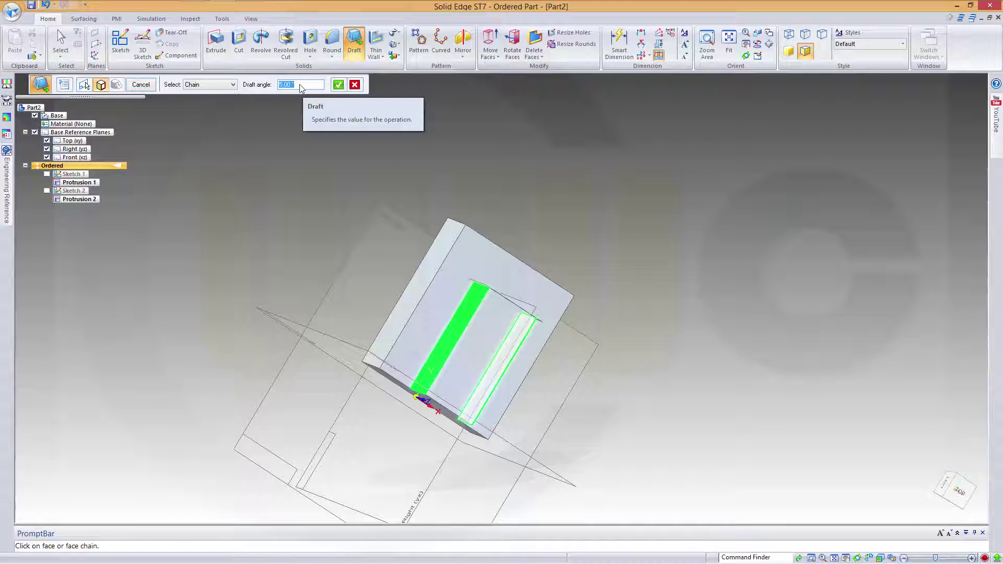
{"action": "type", "text": "3"}
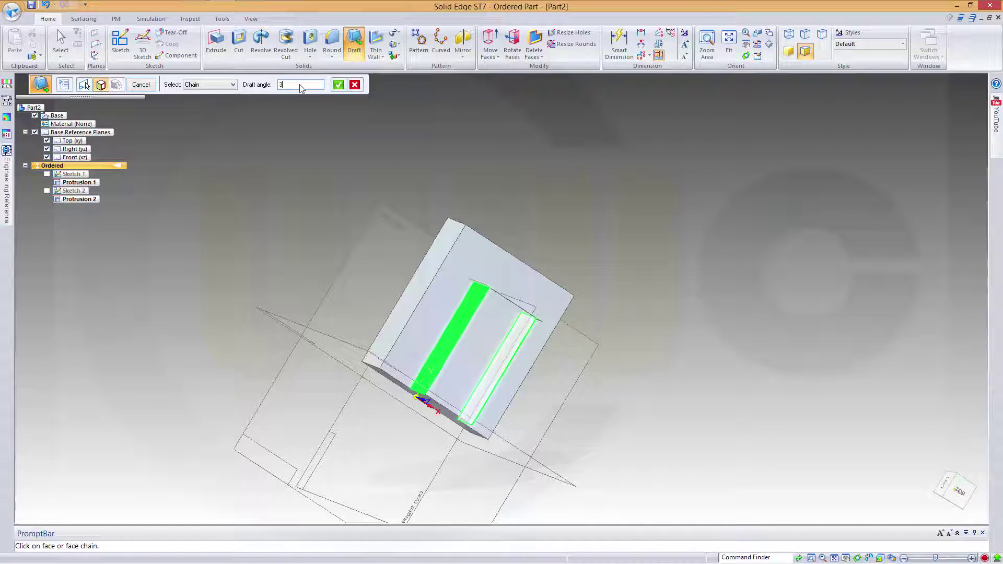
{"action": "left_click", "coordinate": [339, 86]}
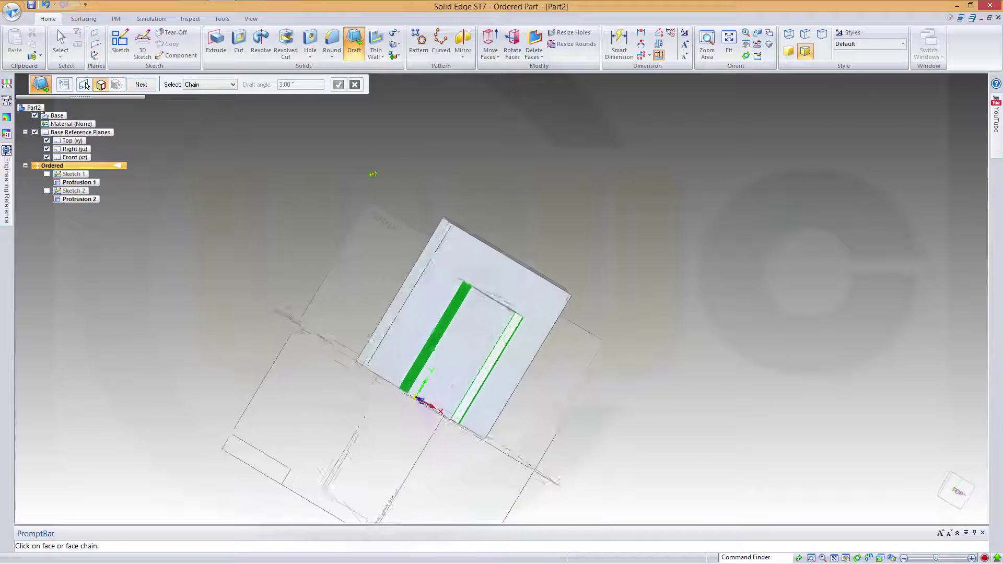
{"action": "middle_click_drag", "start_coordinate": [373, 174], "coordinate": [356, 177]}
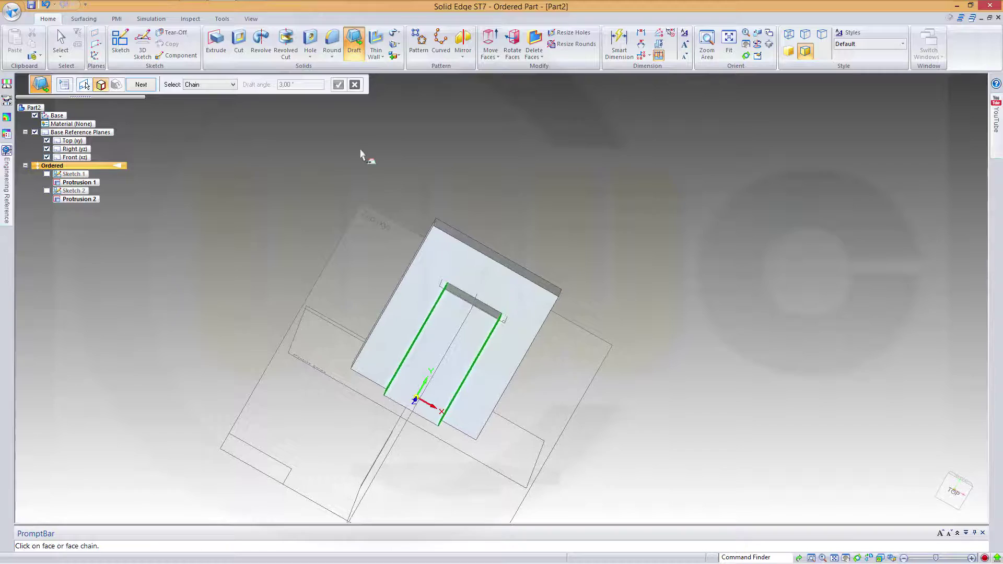
{"action": "right_click", "coordinate": [456, 184]}
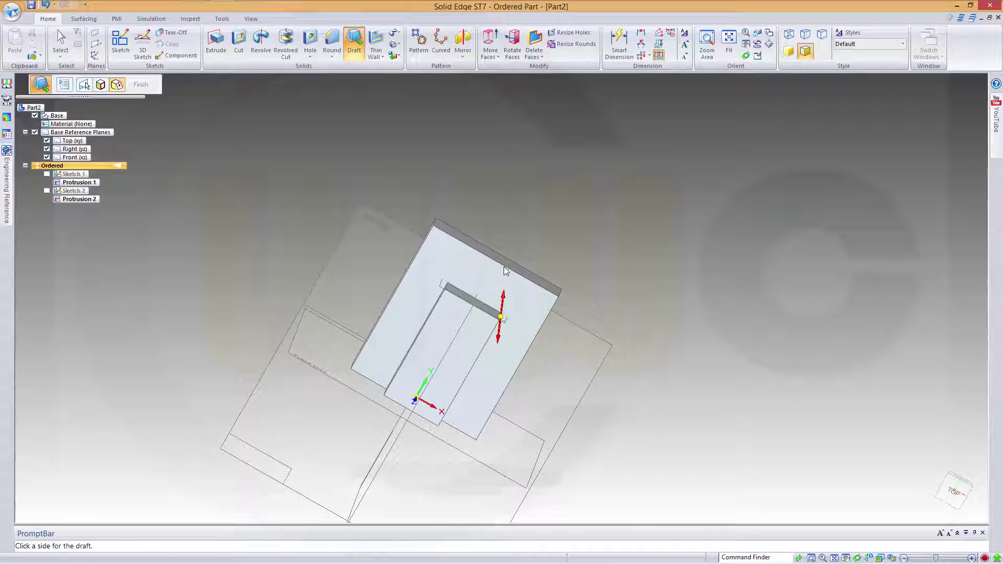
{"action": "left_click", "coordinate": [501, 337]}
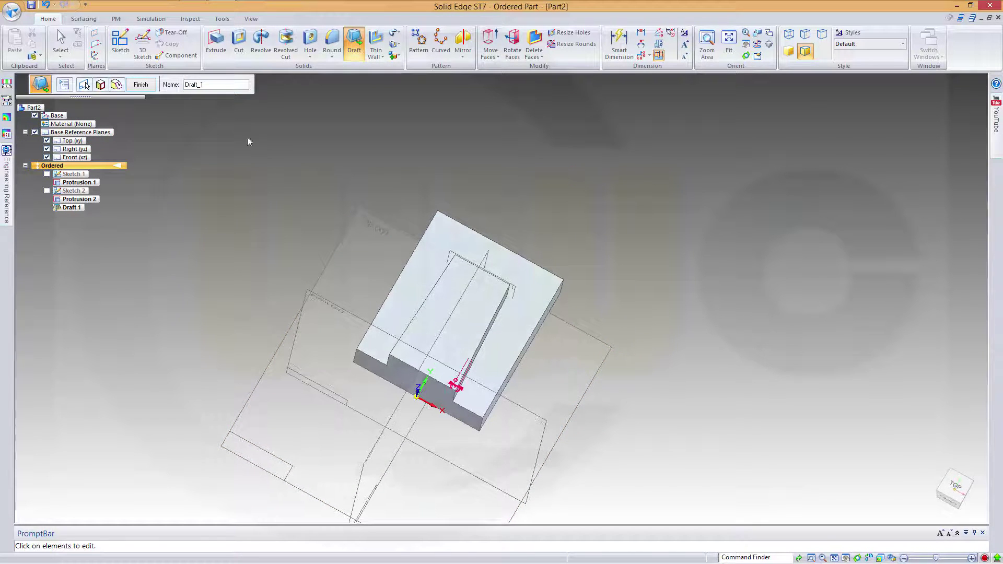
- Draft the slot's end face 10° using the Protrusion 1 face as reference plane
{"action": "left_click", "coordinate": [141, 84]}
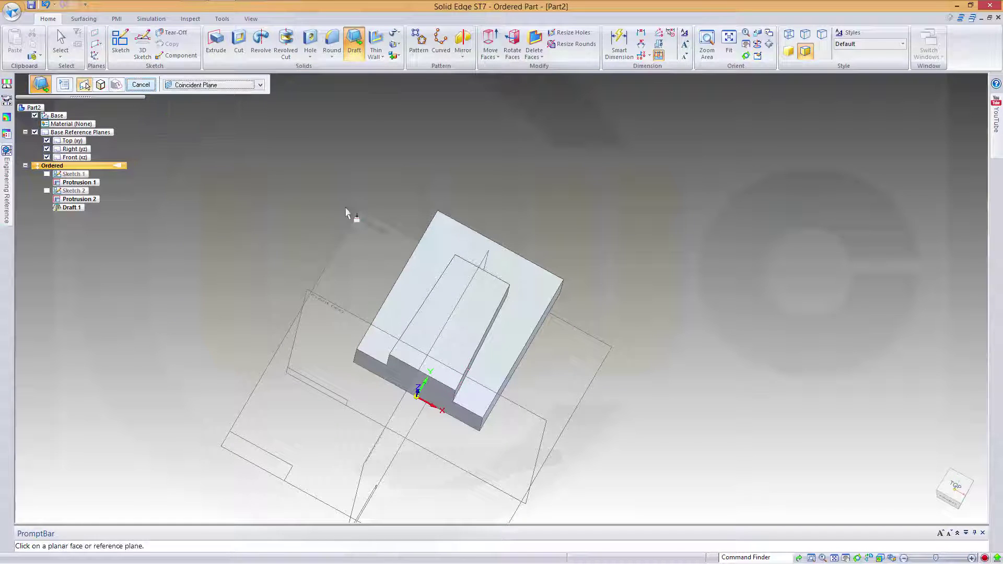
{"action": "middle_click_drag", "start_coordinate": [324, 183], "coordinate": [352, 327]}
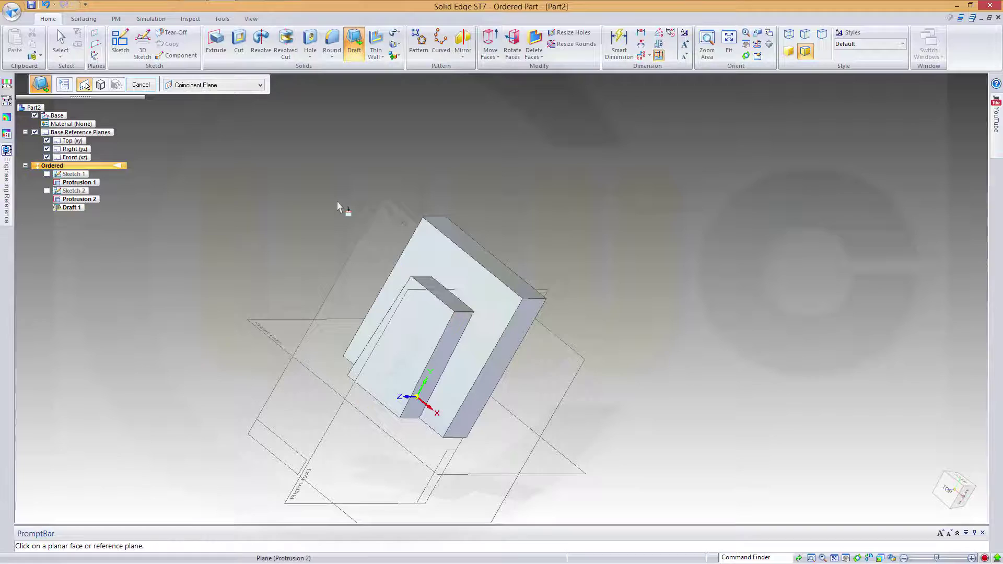
{"action": "left_click", "coordinate": [467, 283]}
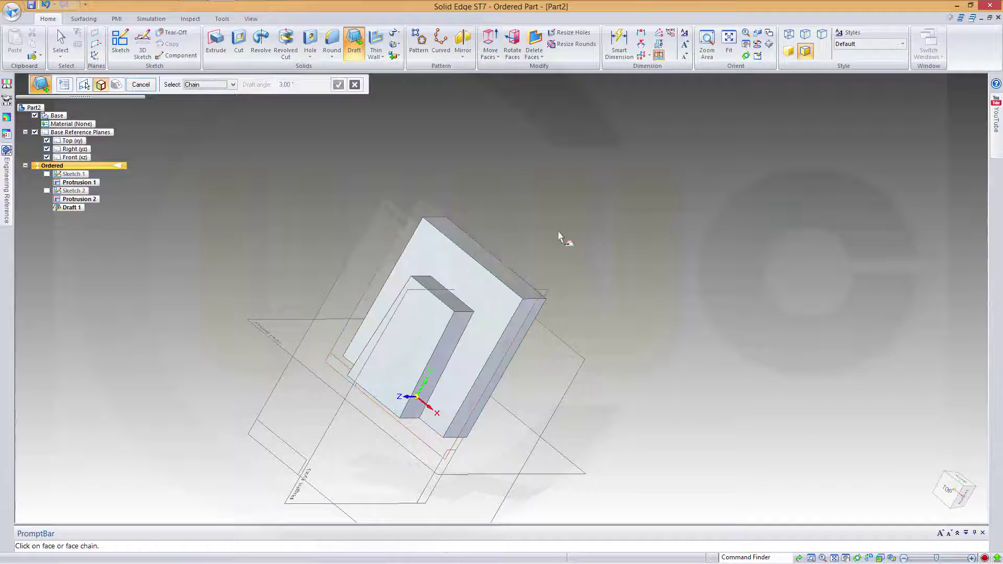
{"action": "left_click", "coordinate": [448, 301]}
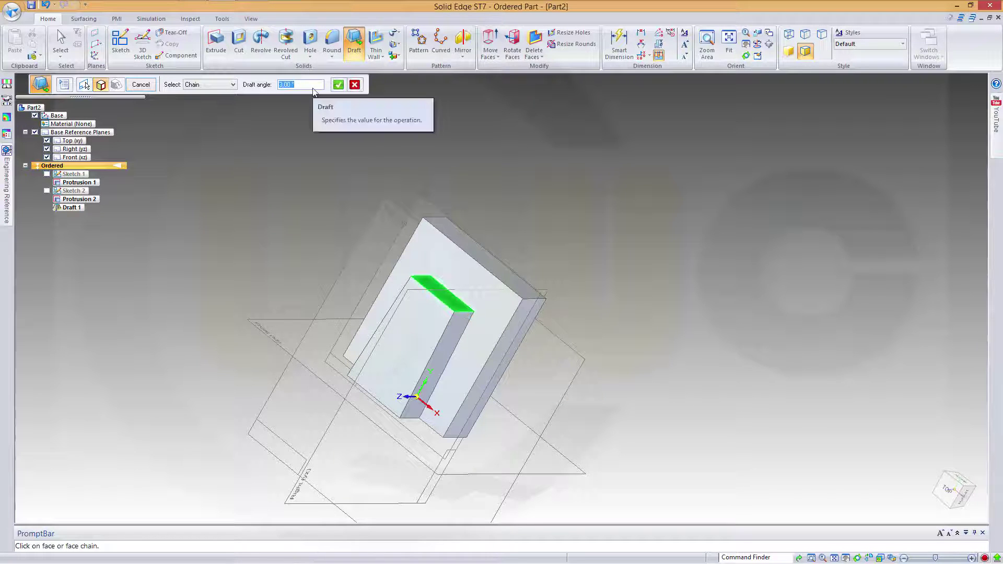
{"action": "type", "text": "10"}
{"action": "key", "text": "Return"}
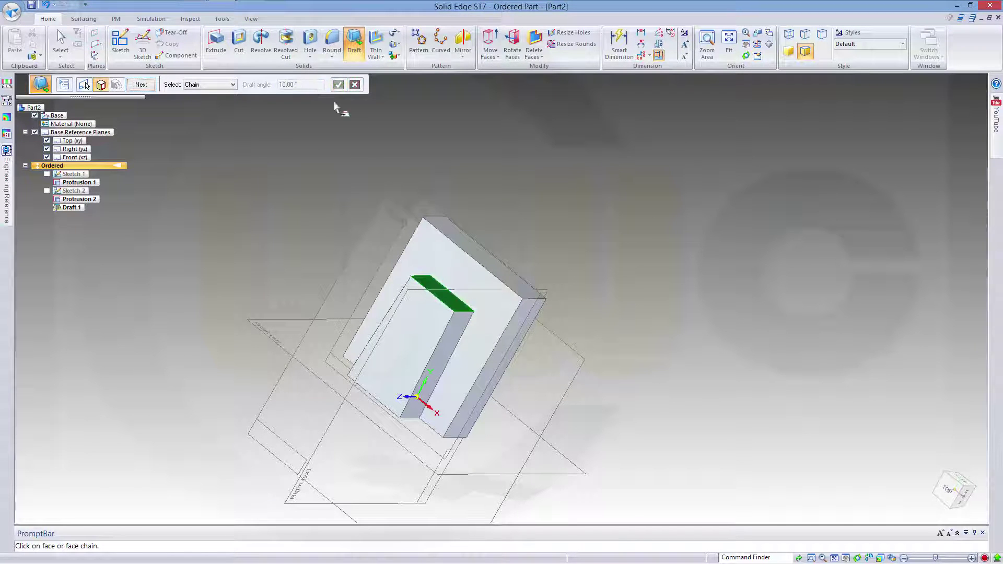
{"action": "right_click", "coordinate": [345, 133]}
{"action": "middle_click_drag", "start_coordinate": [301, 201], "coordinate": [232, 158]}
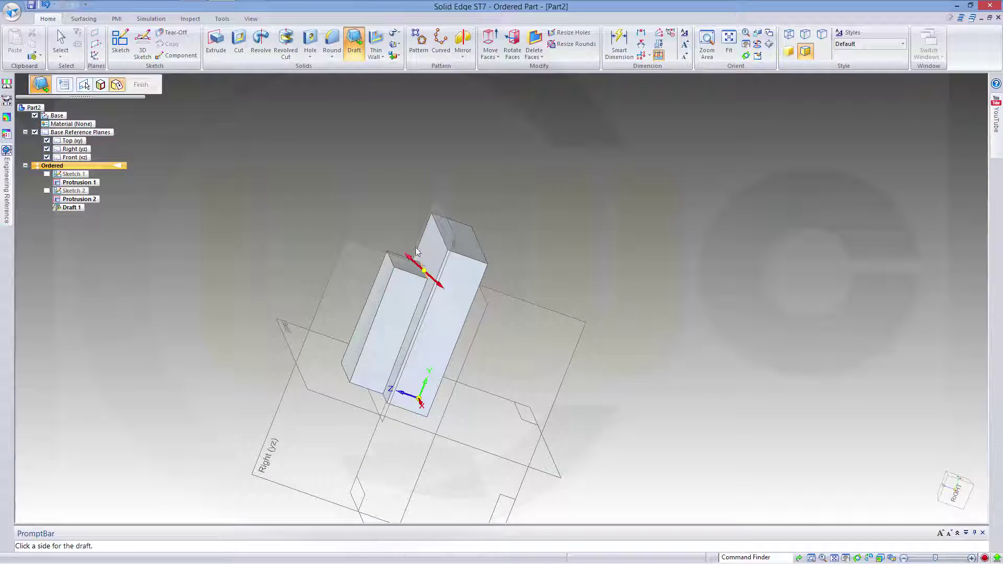
{"action": "left_click", "coordinate": [365, 290]}
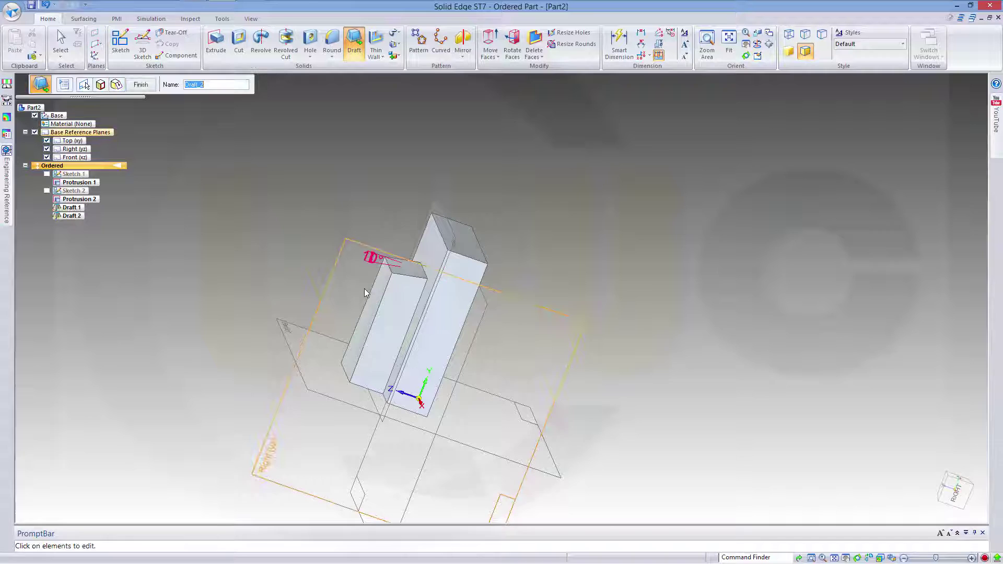
{"action": "left_click", "coordinate": [141, 84]}
- Set up a split draft from plane, using the Right plane as the draft plane
{"action": "middle_click_drag", "start_coordinate": [325, 240], "coordinate": [358, 320]}
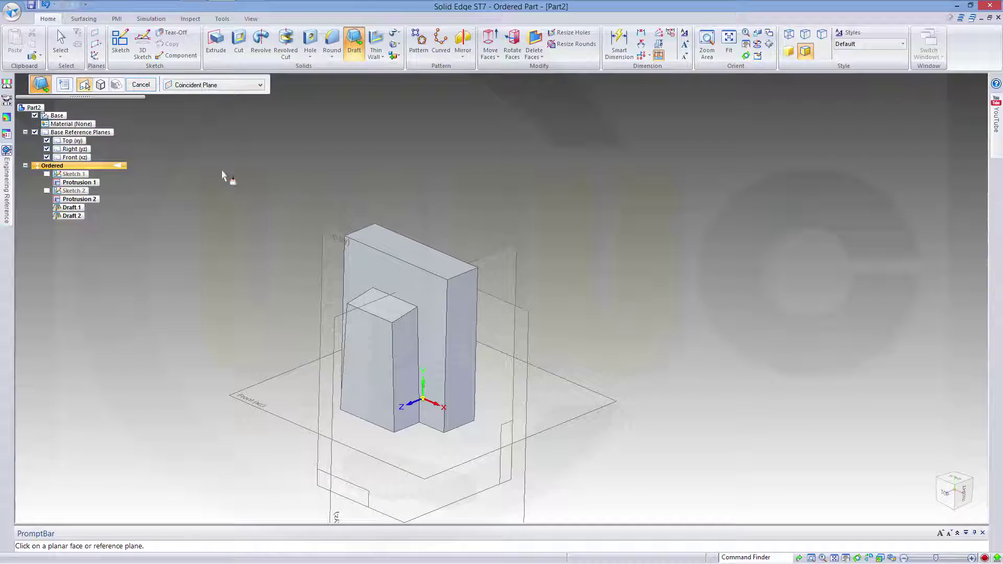
{"action": "left_click", "coordinate": [64, 87]}
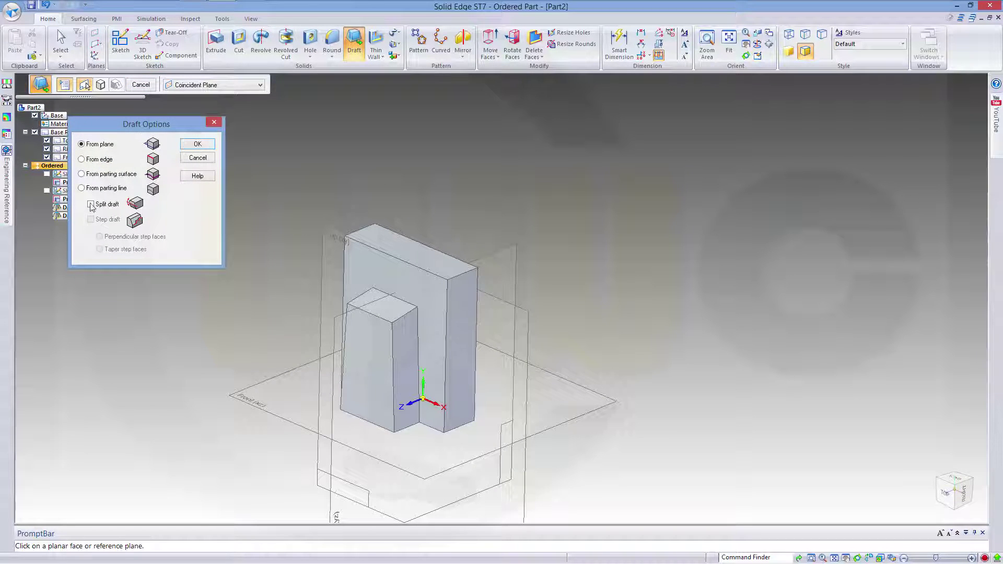
{"action": "left_click", "coordinate": [198, 144]}
{"action": "middle_click_drag", "start_coordinate": [330, 157], "coordinate": [381, 156]}
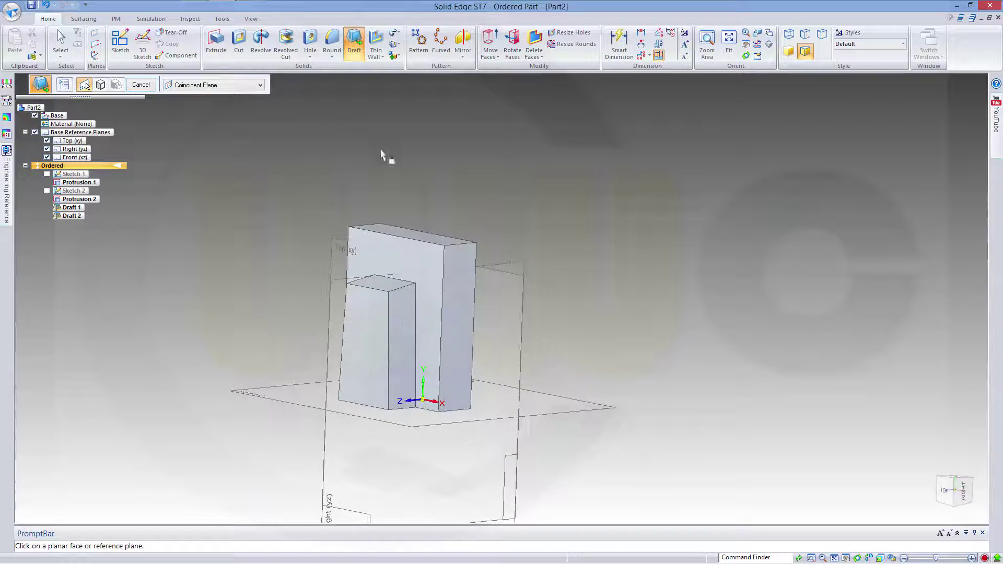
{"action": "left_click", "coordinate": [521, 273]}
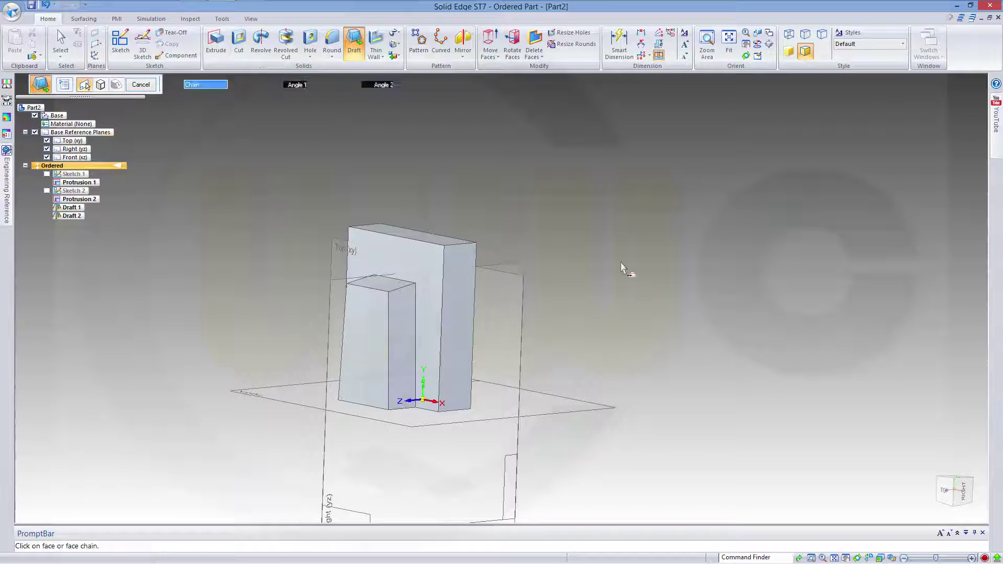
- Draft the tall block's top face 5° on both sides, creating Draft 3
{"action": "middle_click_drag", "start_coordinate": [460, 185], "coordinate": [447, 225]}
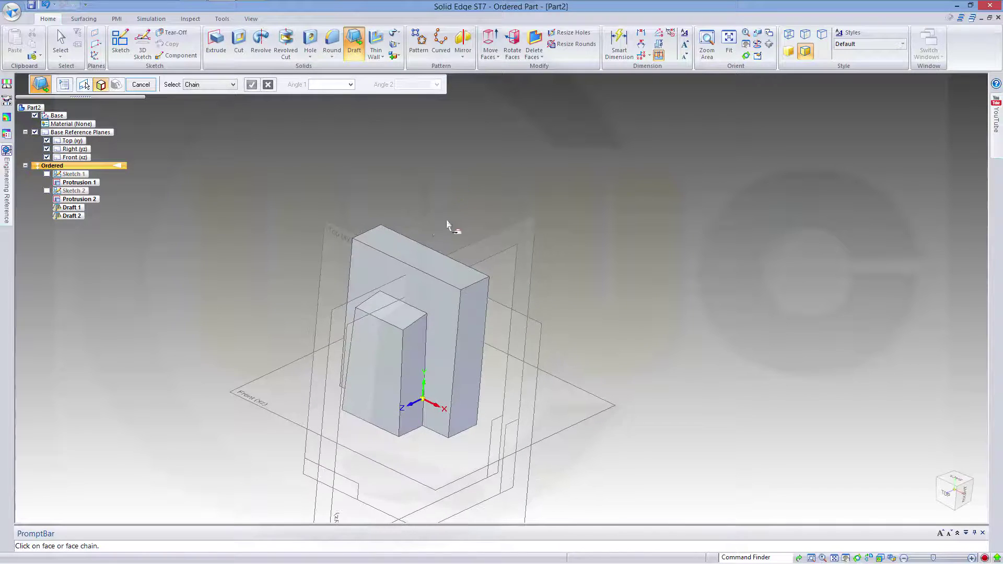
{"action": "left_click", "coordinate": [407, 252]}
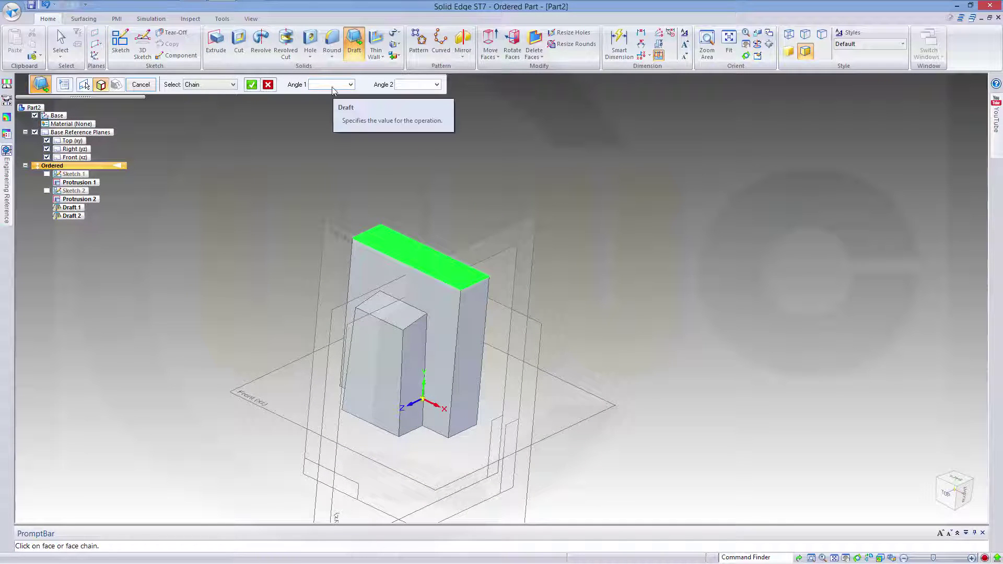
{"action": "type", "text": "5"}
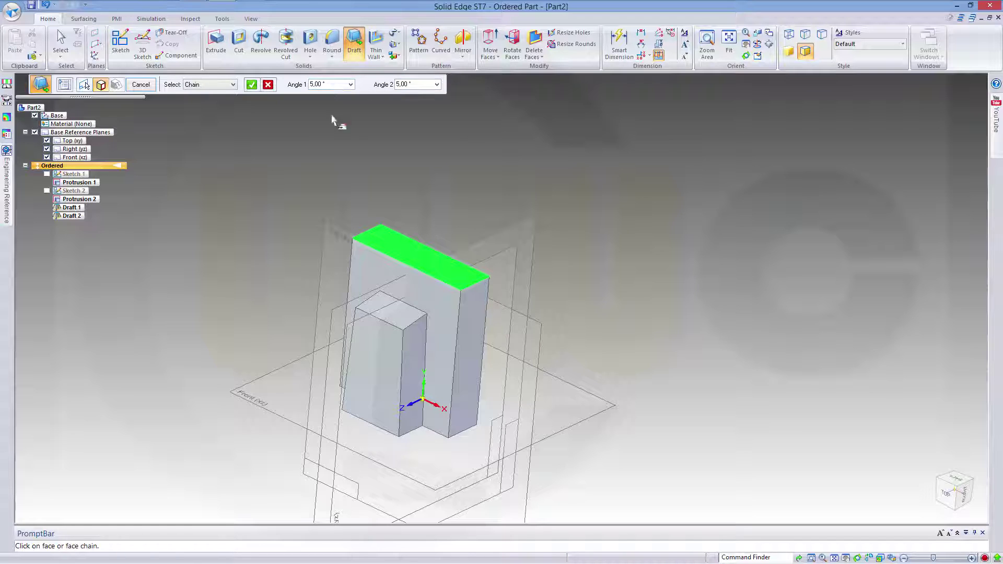
{"action": "key", "text": "Return"}
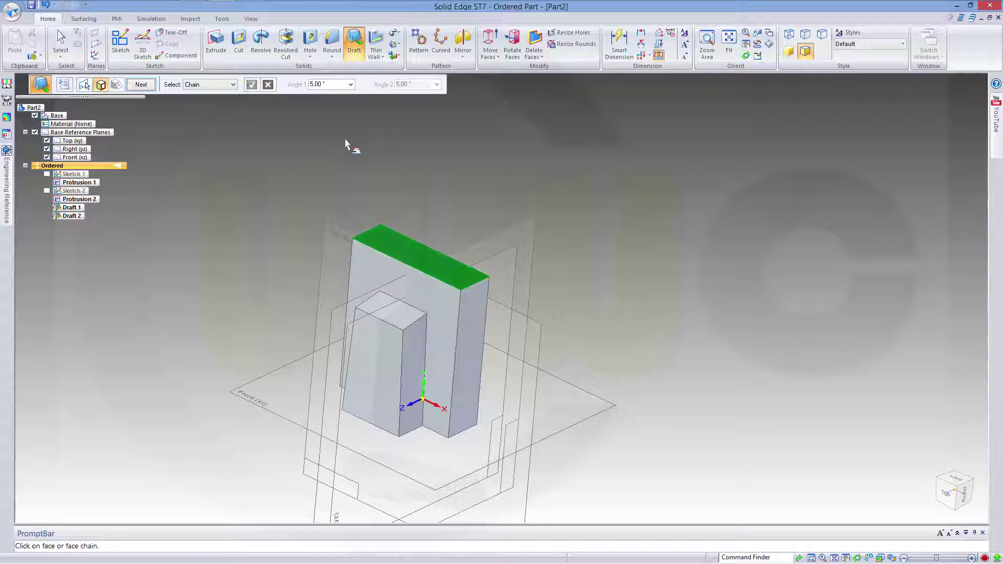
{"action": "key", "text": "Return"}
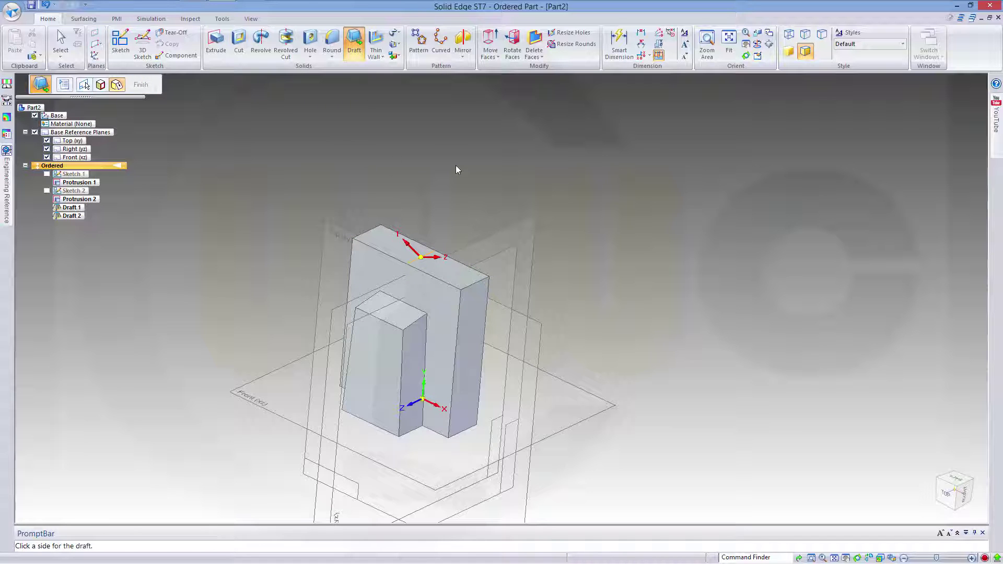
{"action": "middle_click_drag", "start_coordinate": [575, 294], "coordinate": [596, 298]}
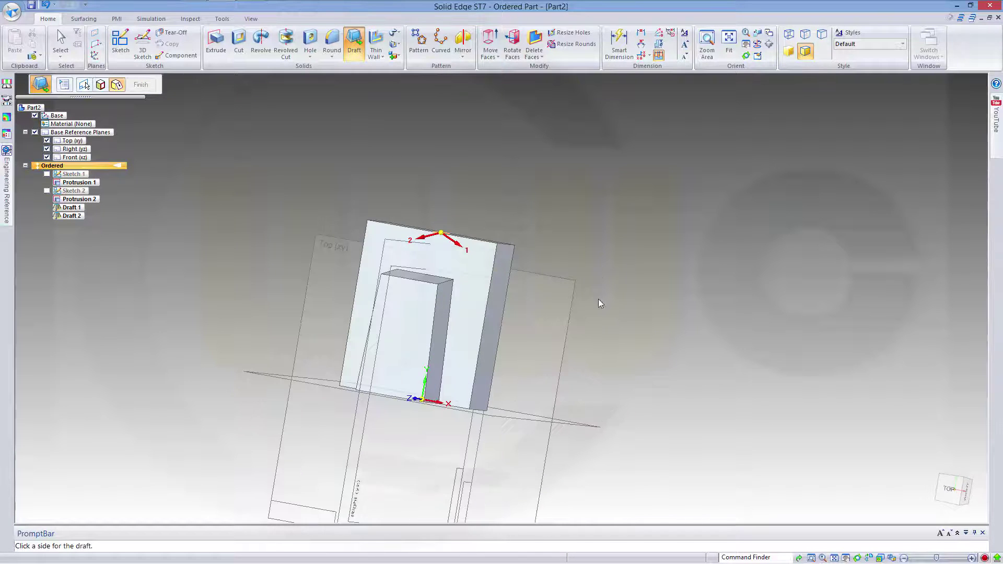
{"action": "left_click", "coordinate": [601, 334]}
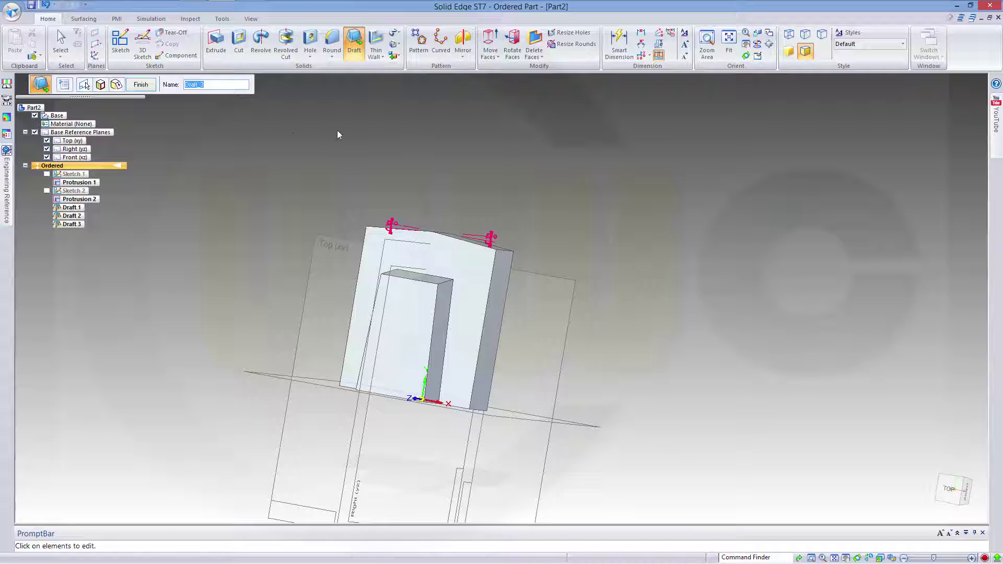
{"action": "left_click", "coordinate": [141, 87]}
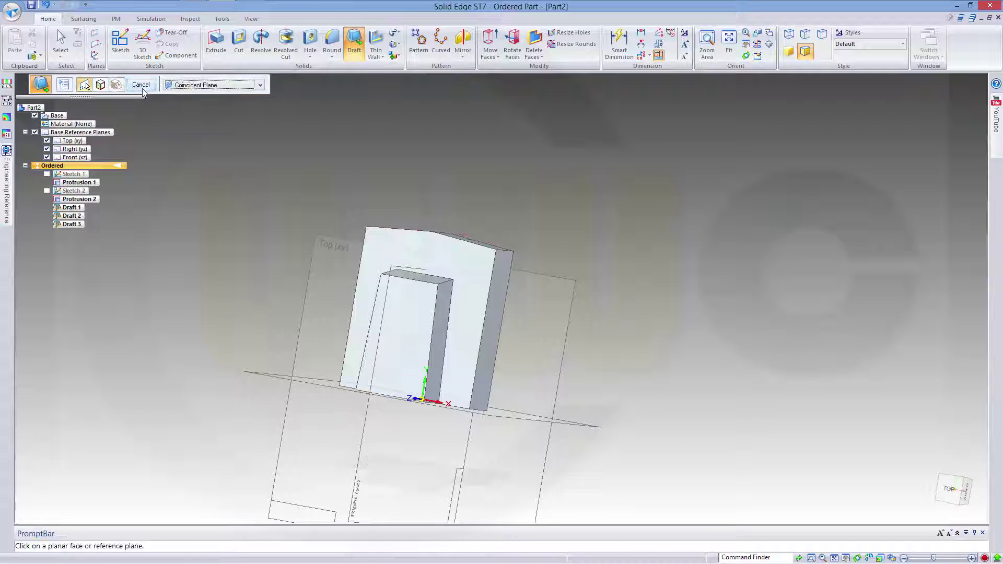
{"action": "left_click", "coordinate": [141, 87]}
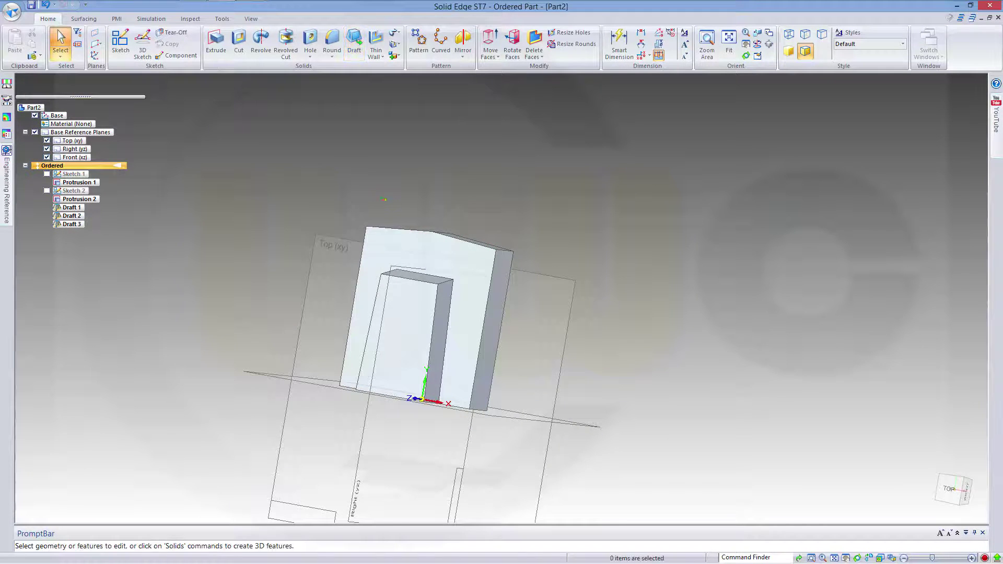
{"action": "middle_click_drag", "start_coordinate": [179, 117], "coordinate": [403, 220]}
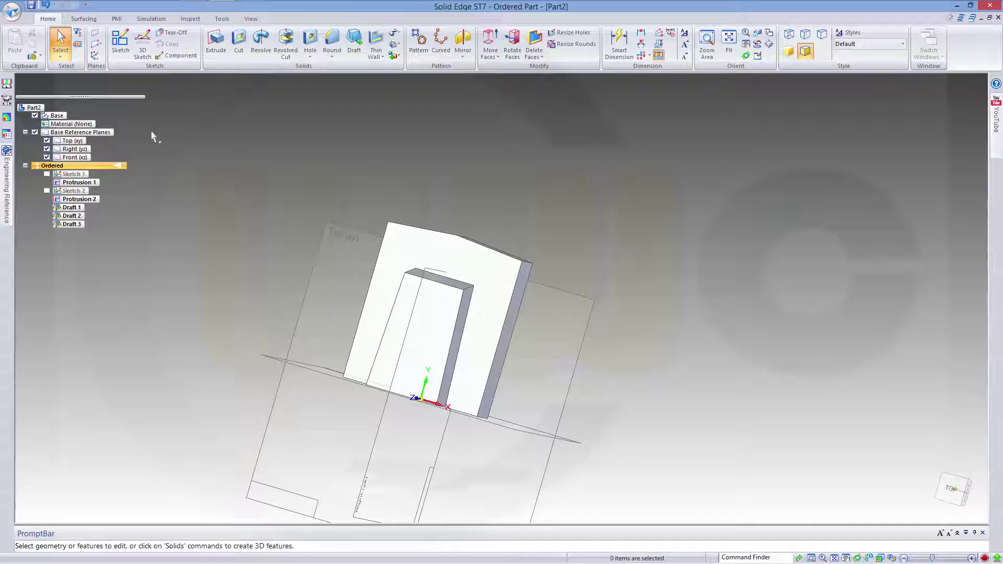
- Add a parallel reference plane offset 50 mm from the Front plane
{"action": "left_click", "coordinate": [103, 50]}
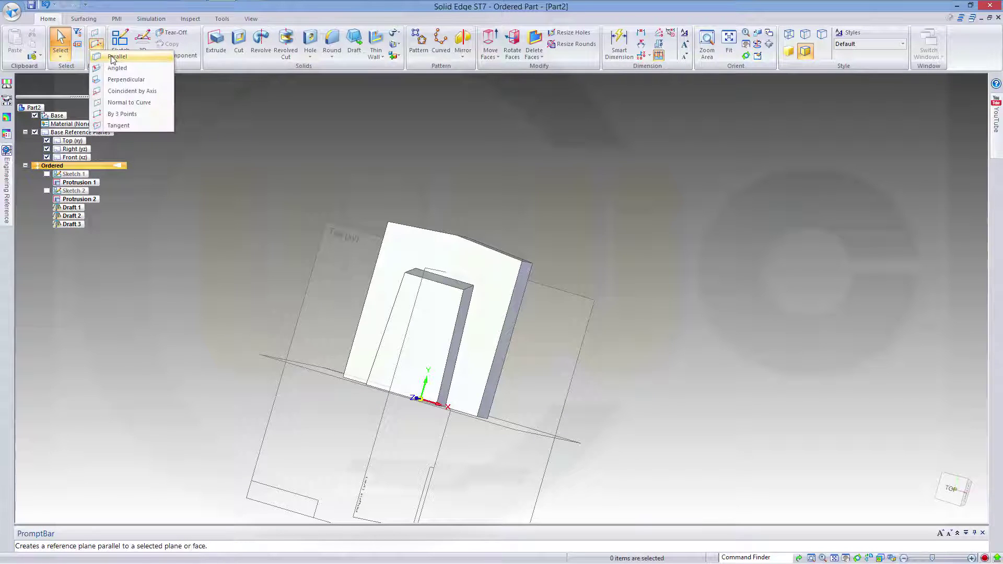
{"action": "left_click", "coordinate": [112, 58]}
{"action": "left_click", "coordinate": [277, 359]}
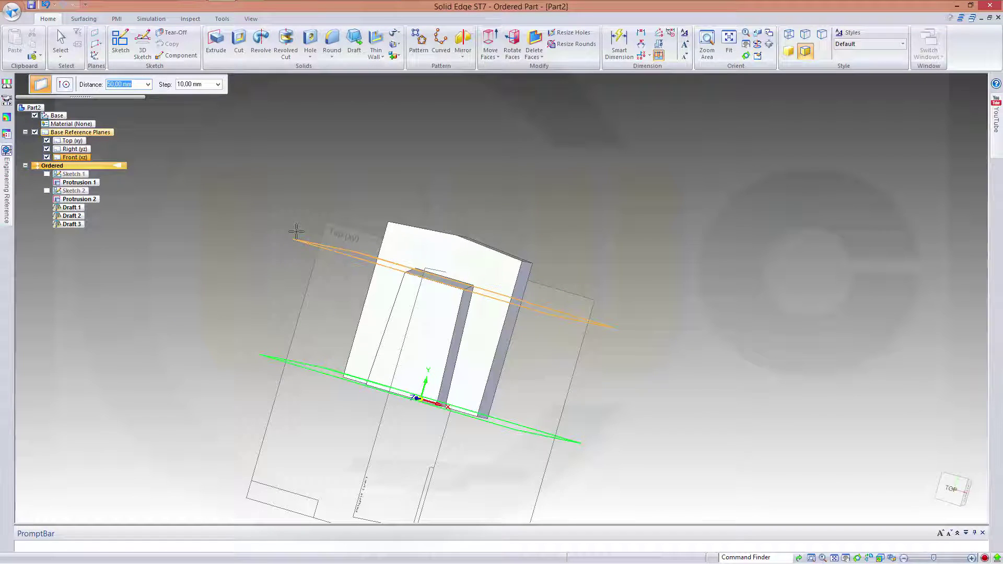
{"action": "type", "text": "50"}
{"action": "key", "text": "Return"}
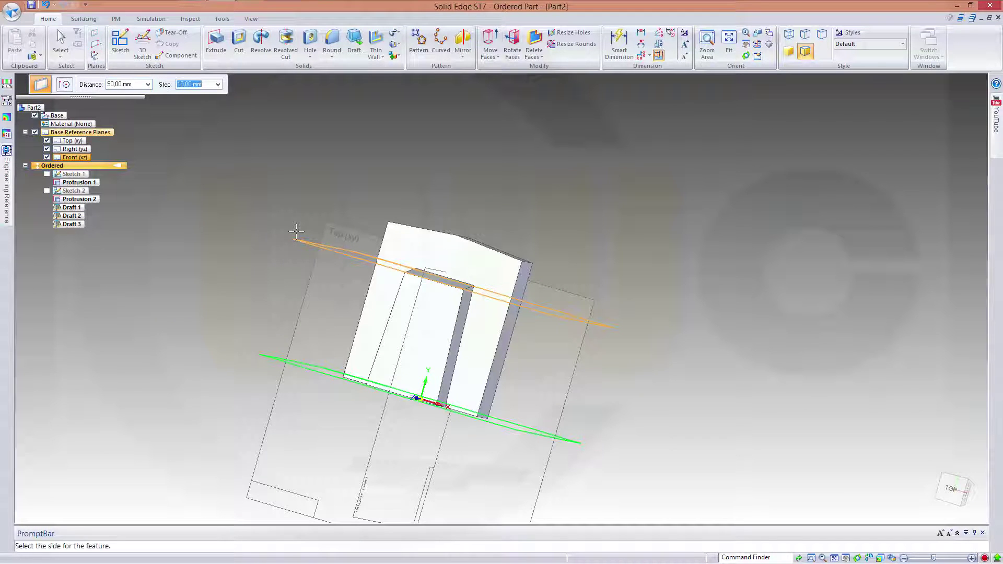
{"action": "left_click", "coordinate": [286, 194]}
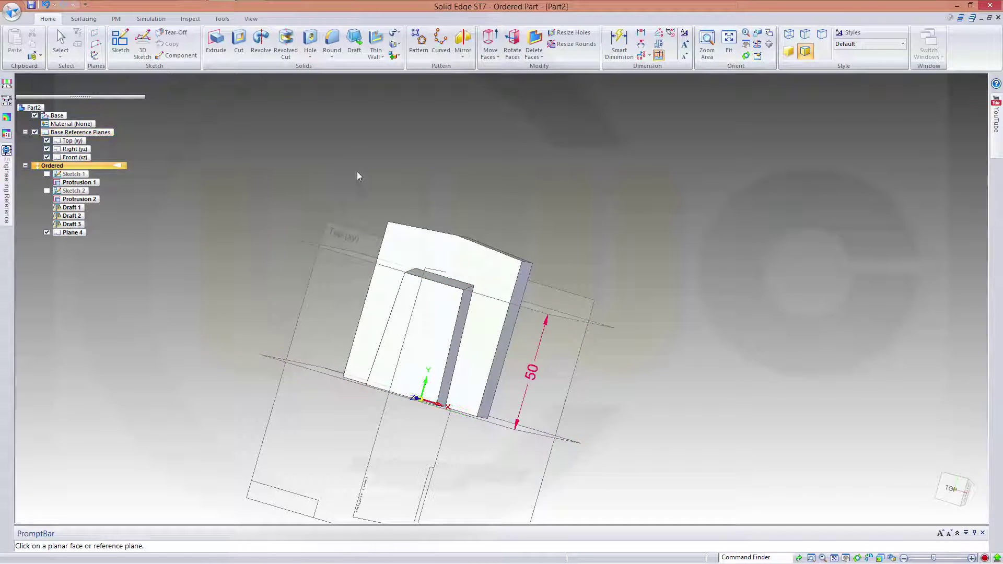
{"action": "middle_click_drag", "start_coordinate": [357, 176], "coordinate": [344, 154]}
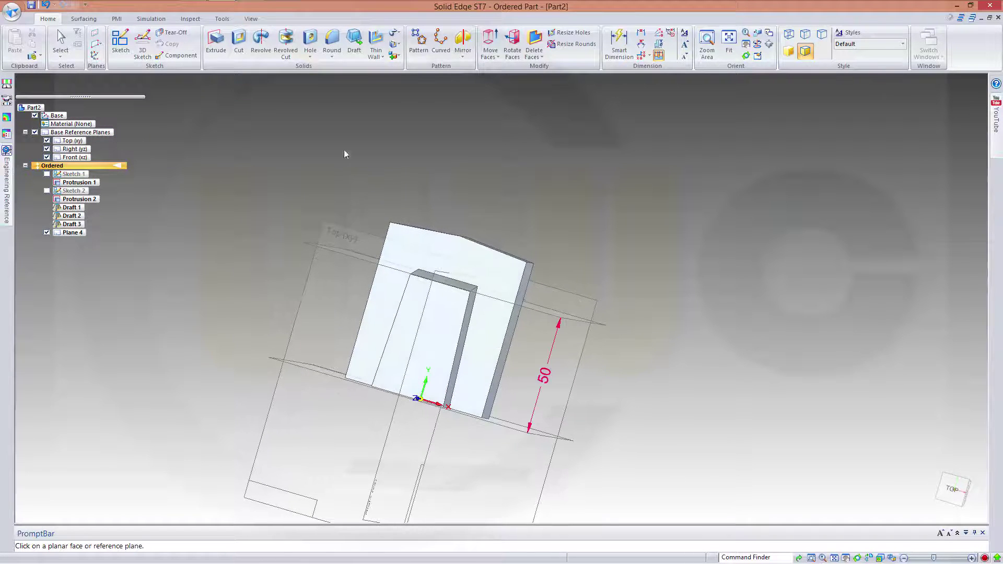
- Start a new draft with unchanged options, using Plane 4 as the draft plane
{"action": "left_click", "coordinate": [351, 49]}
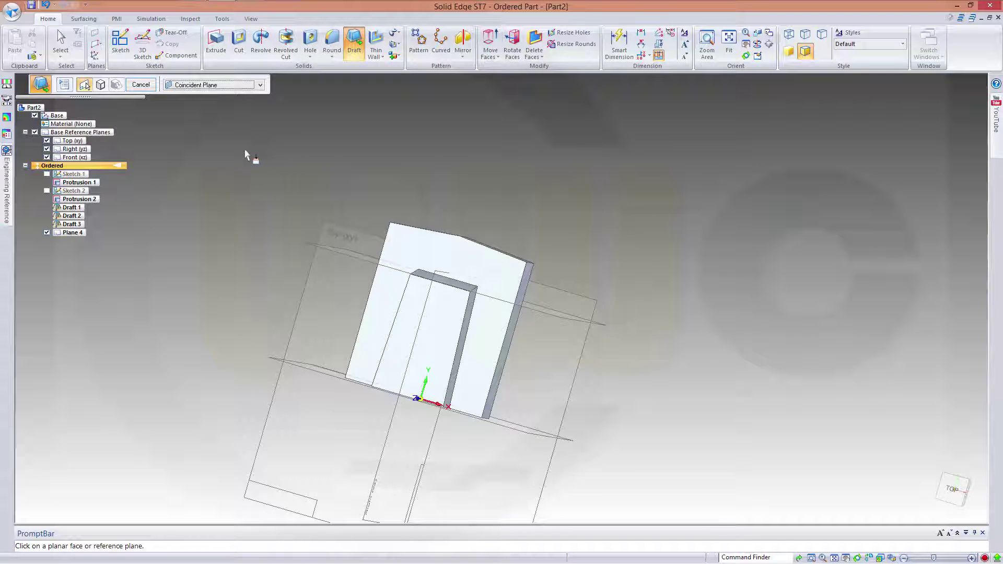
{"action": "left_click", "coordinate": [63, 87]}
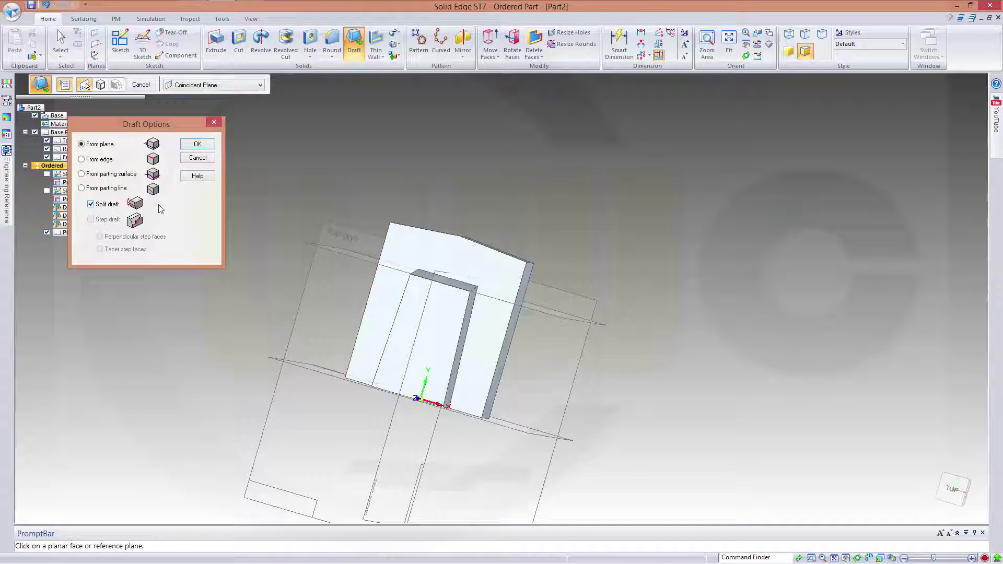
{"action": "left_click", "coordinate": [198, 144]}
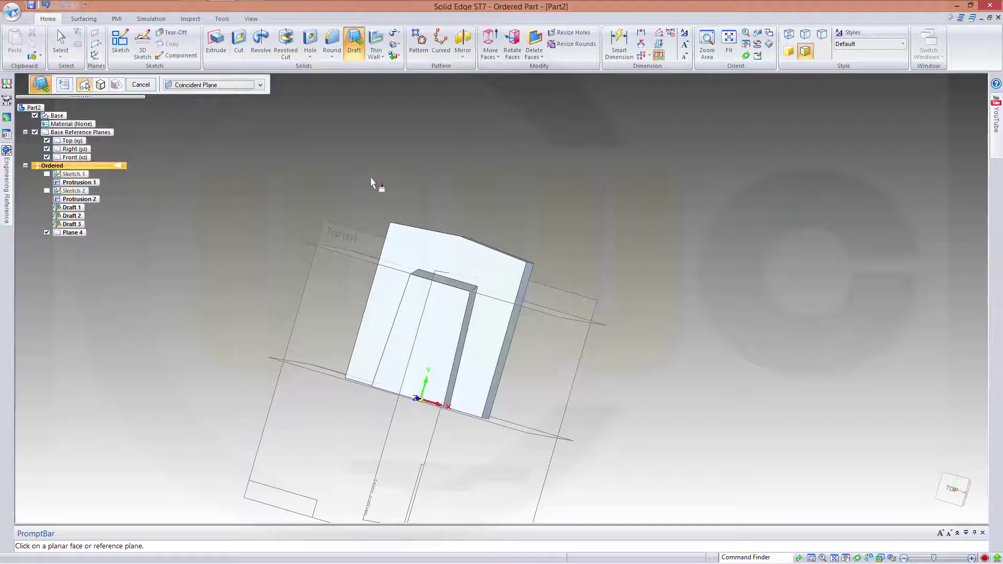
{"action": "mouse_move", "coordinate": [376, 183]}
{"action": "middle_mouse_down"}
{"action": "mouse_move", "coordinate": [341, 182]}
{"action": "mouse_move", "coordinate": [371, 168]}
{"action": "middle_mouse_up"}
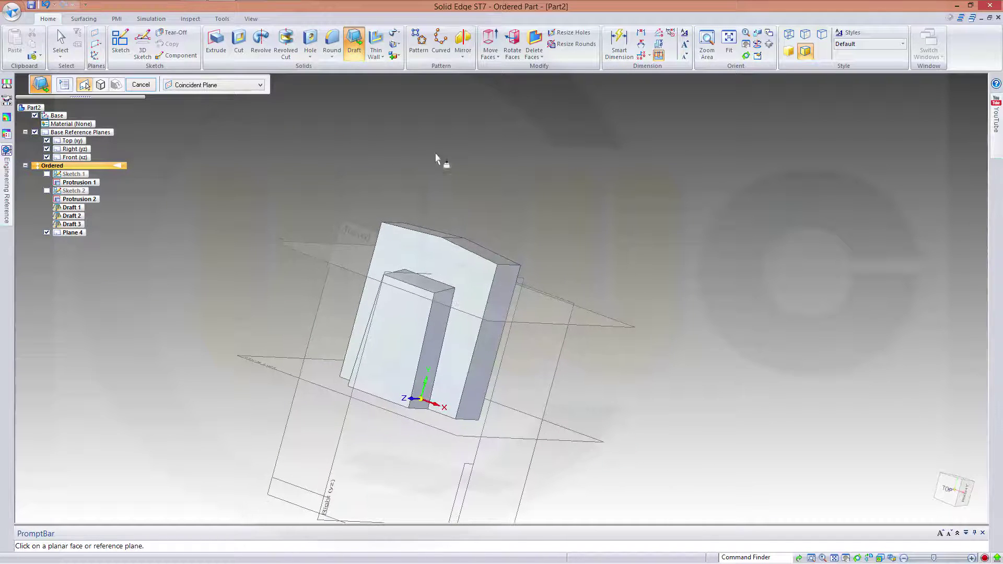
{"action": "left_click", "coordinate": [610, 330]}
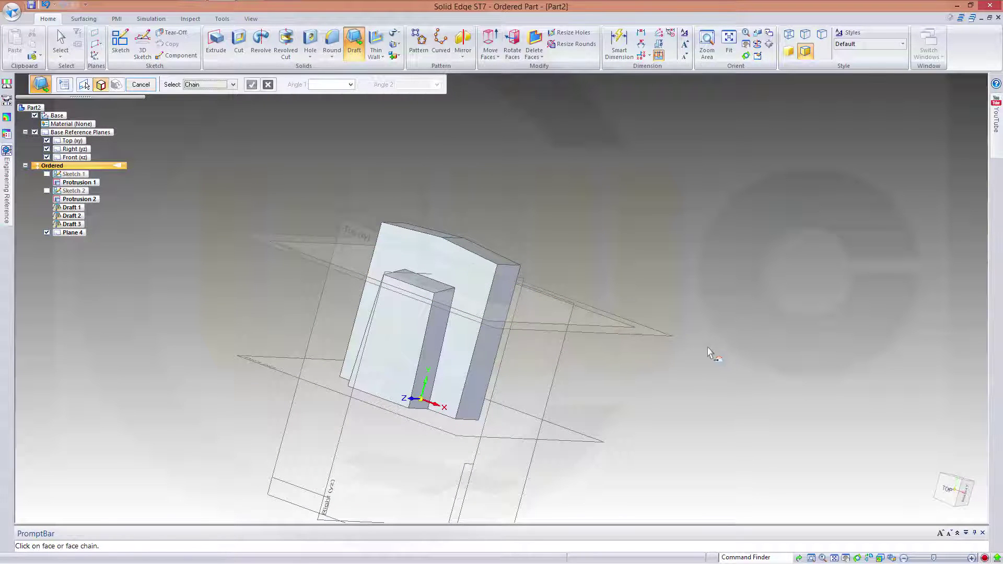
- Draft both side faces of the block at 10° and finish Draft 4
{"action": "middle_click_drag", "start_coordinate": [633, 237], "coordinate": [534, 358]}
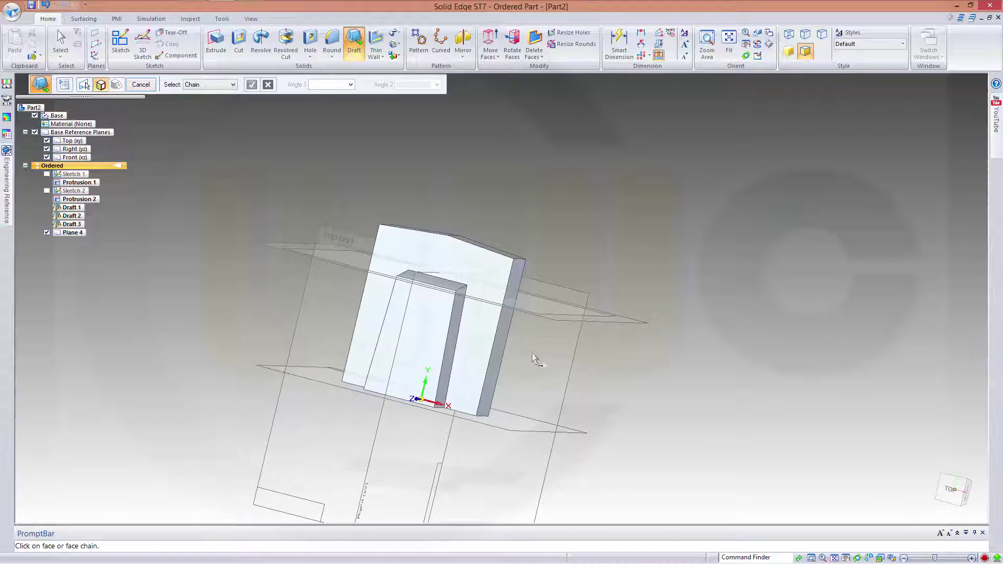
{"action": "left_click", "coordinate": [515, 287]}
{"action": "middle_click_drag", "start_coordinate": [325, 193], "coordinate": [408, 246]}
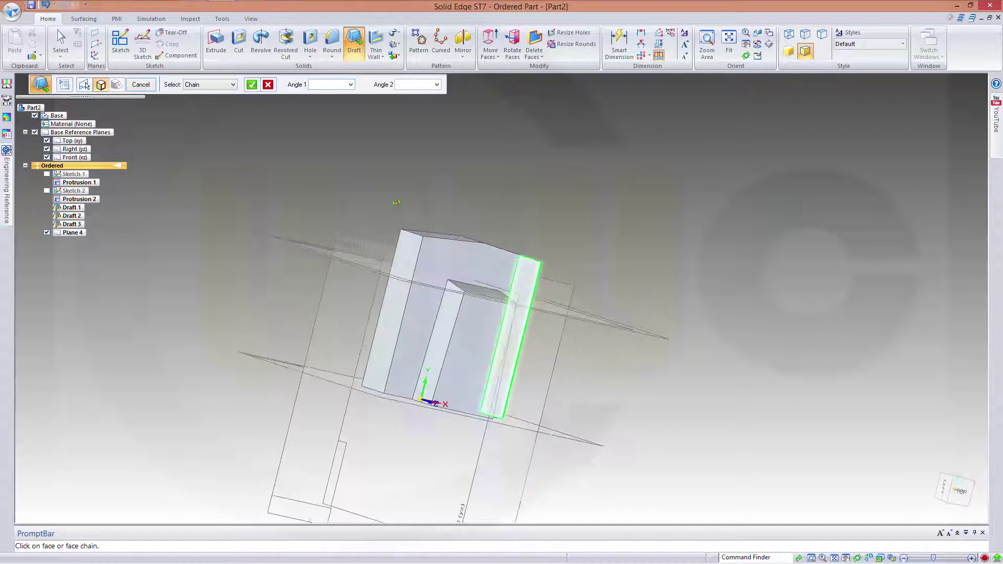
{"action": "left_click", "coordinate": [410, 251]}
{"action": "middle_click_drag", "start_coordinate": [616, 251], "coordinate": [476, 207]}
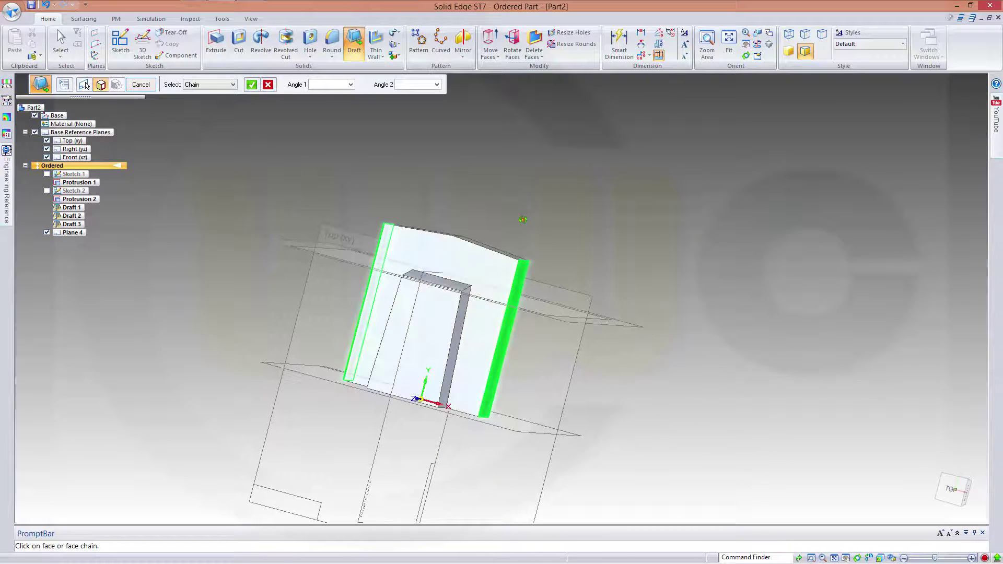
{"action": "left_click", "coordinate": [336, 87]}
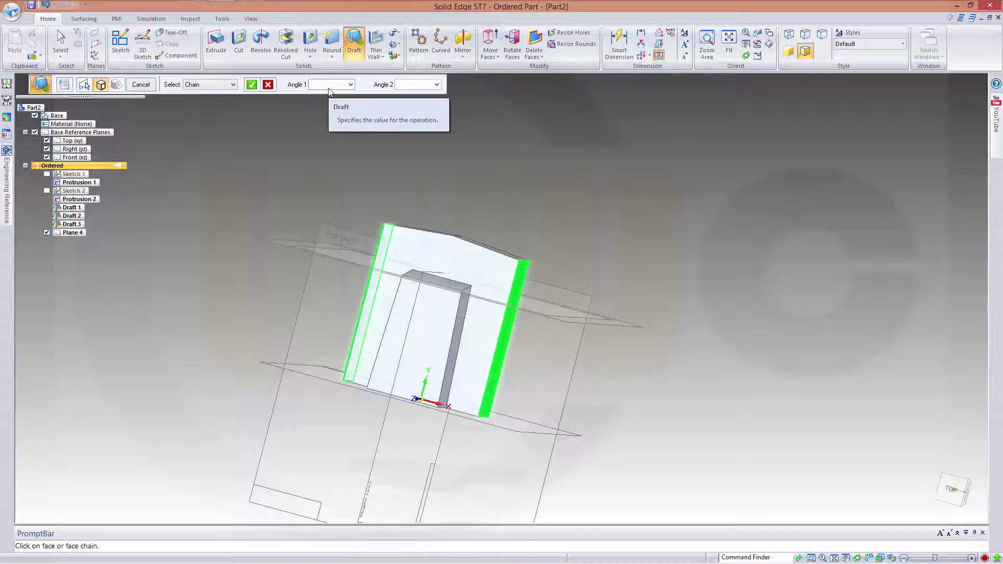
{"action": "type", "text": "10"}
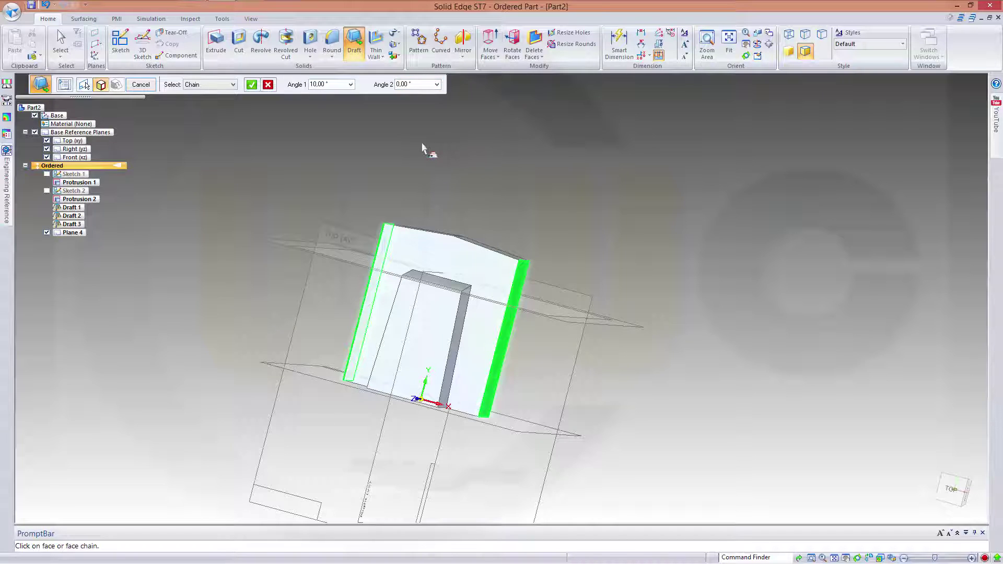
{"action": "key", "text": "Return"}
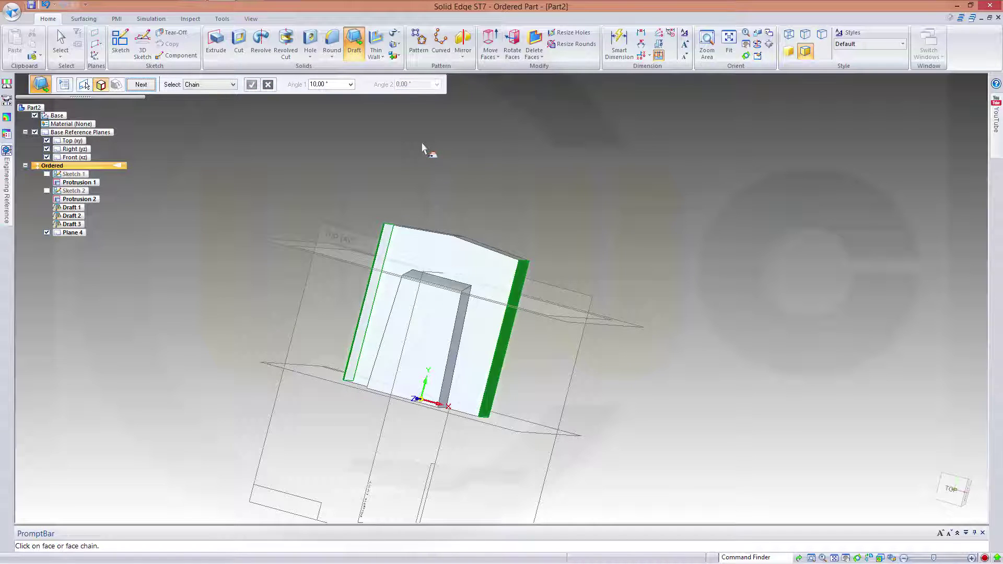
{"action": "right_click", "coordinate": [424, 149]}
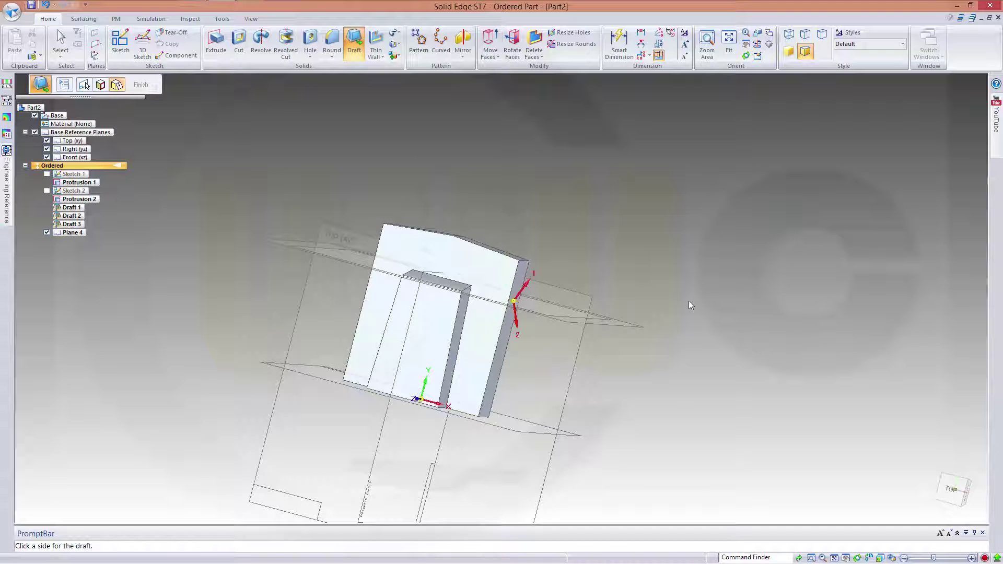
{"action": "left_click", "coordinate": [465, 187]}
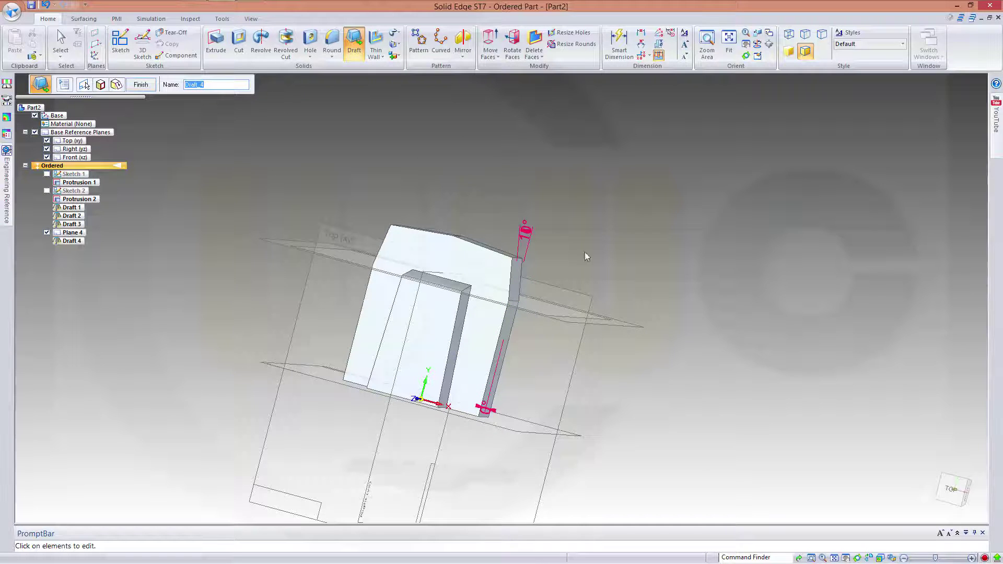
{"action": "mouse_move", "coordinate": [600, 302]}
{"action": "middle_mouse_down"}
{"action": "mouse_move", "coordinate": [657, 316]}
{"action": "mouse_move", "coordinate": [621, 287]}
{"action": "mouse_move", "coordinate": [611, 237]}
{"action": "mouse_move", "coordinate": [611, 357]}
{"action": "mouse_move", "coordinate": [609, 311]}
{"action": "middle_mouse_up"}
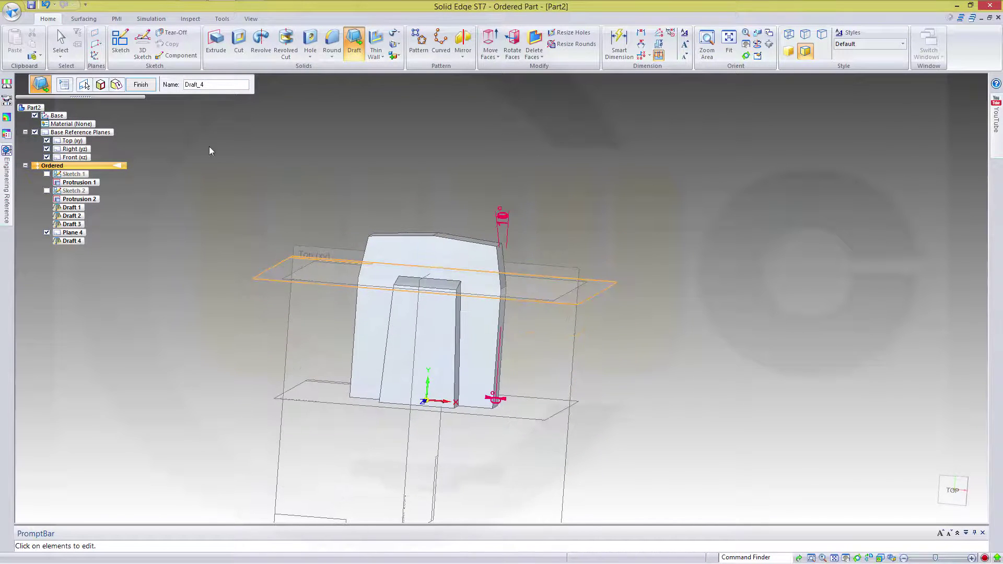
{"action": "left_click", "coordinate": [151, 90]}
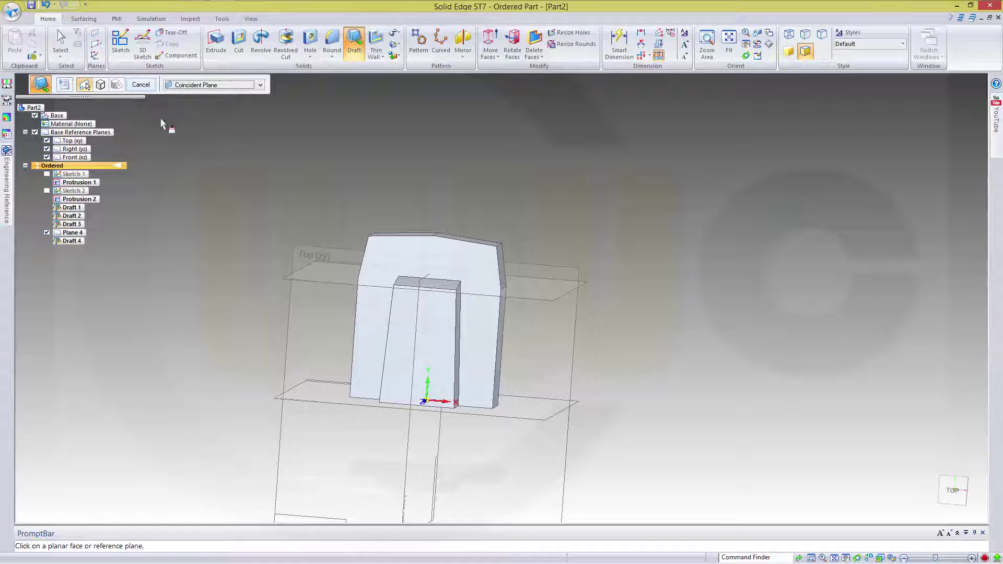
- Exit the draft and uncheck Base Reference Planes and Plane 4 in PathFinder
{"action": "left_click", "coordinate": [143, 87]}
{"action": "middle_click_drag", "start_coordinate": [481, 207], "coordinate": [380, 155]}
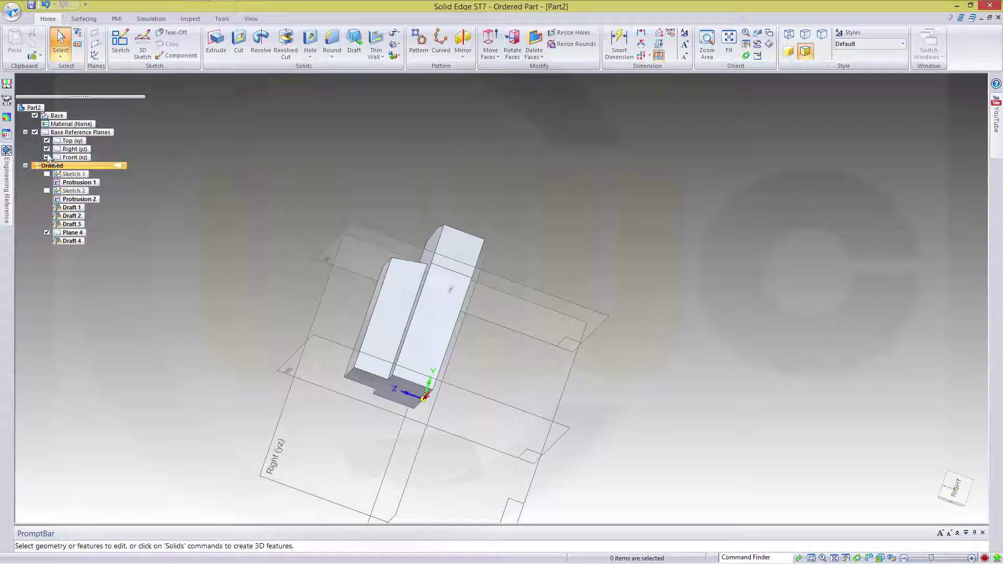
{"action": "left_click", "coordinate": [34, 133]}
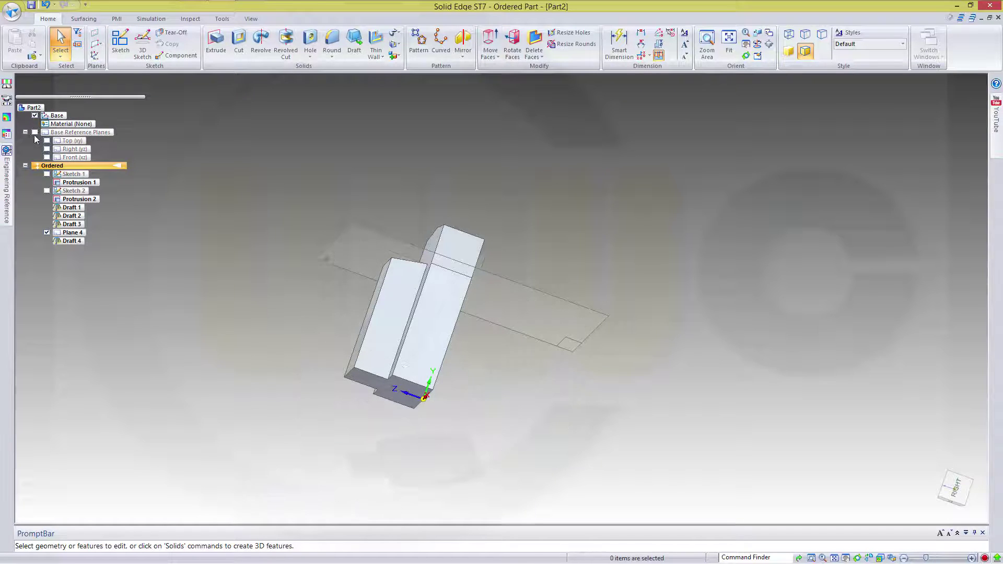
{"action": "left_click", "coordinate": [47, 233]}
{"action": "middle_click_drag", "start_coordinate": [352, 188], "coordinate": [404, 201]}
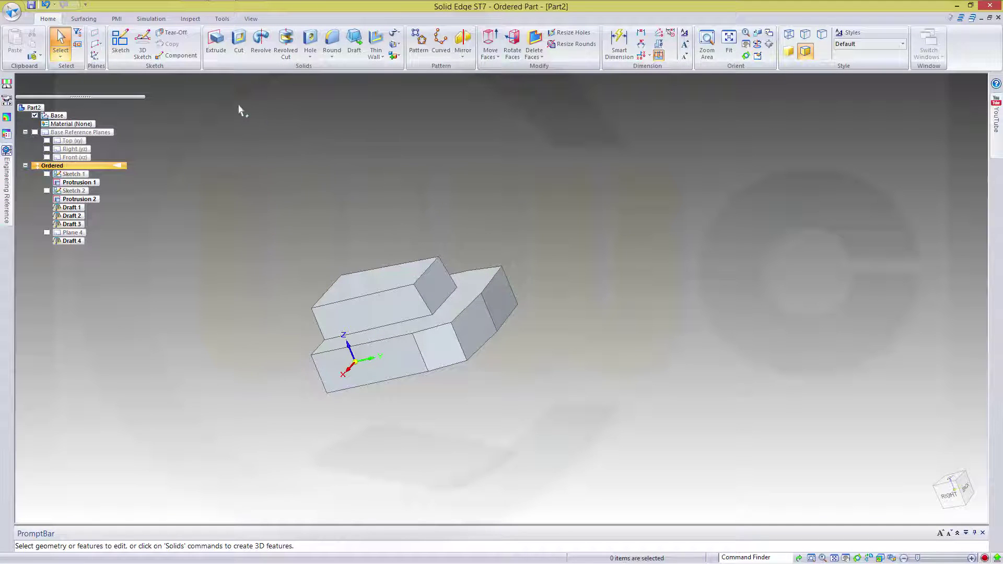
- Round the two outer corner edges with a 20 mm radius as Round 1
{"action": "left_click", "coordinate": [335, 43]}
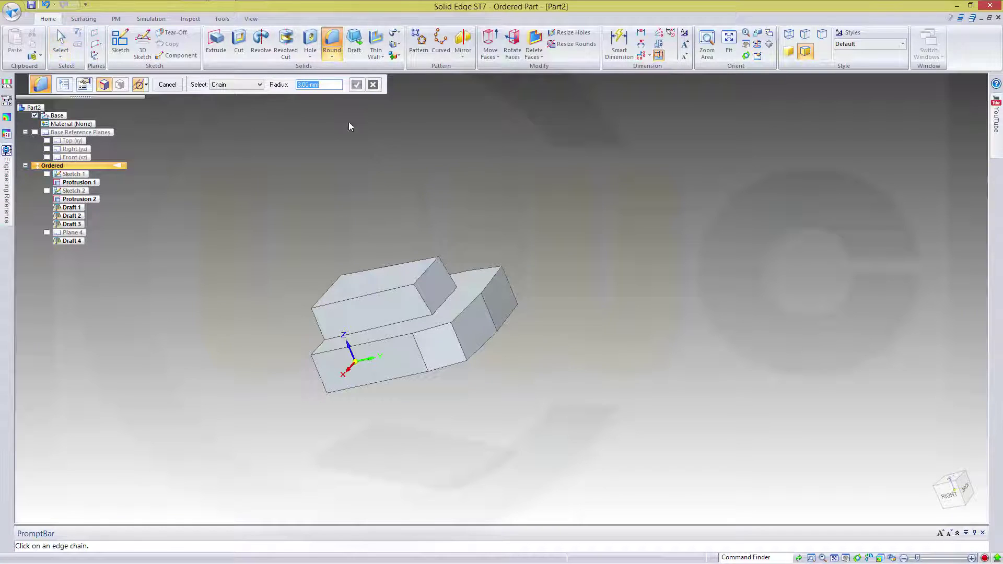
{"action": "type", "text": "20"}
{"action": "key", "text": "Return"}
{"action": "left_click", "coordinate": [419, 355]}
{"action": "middle_click_drag", "start_coordinate": [532, 263], "coordinate": [475, 306]}
{"action": "left_click", "coordinate": [475, 302]}
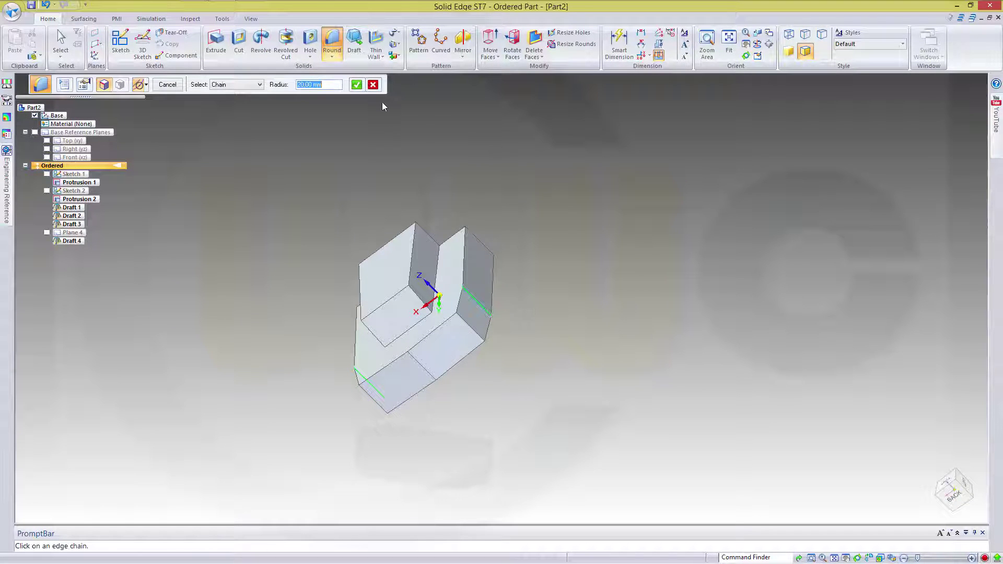
{"action": "key", "text": "Return"}
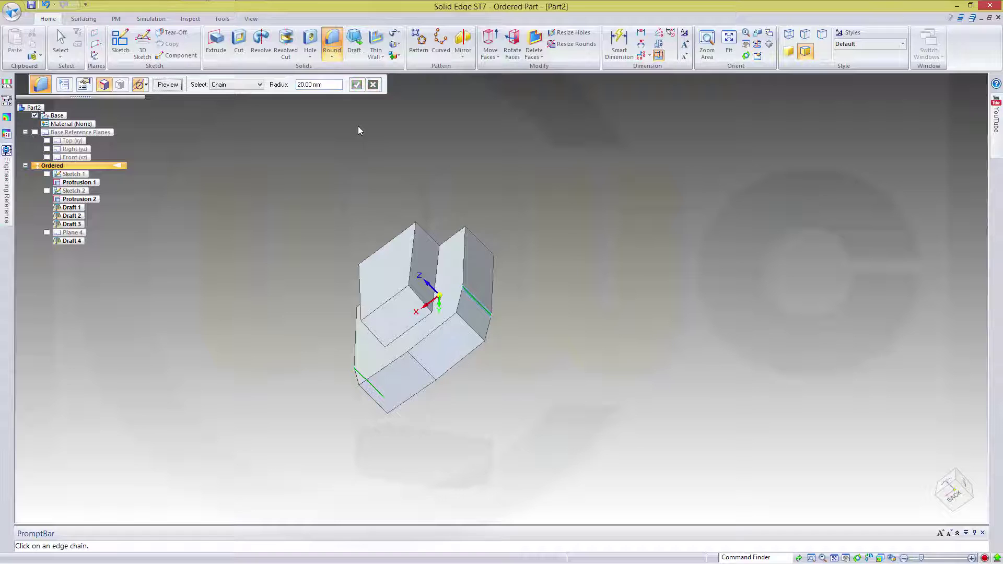
{"action": "key", "text": "Return"}
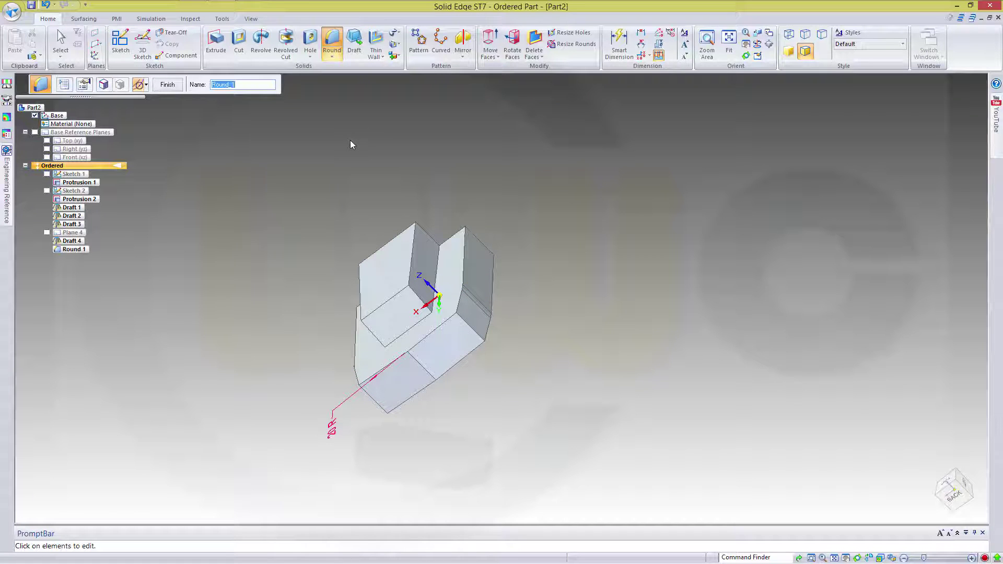
{"action": "key", "text": "Return"}
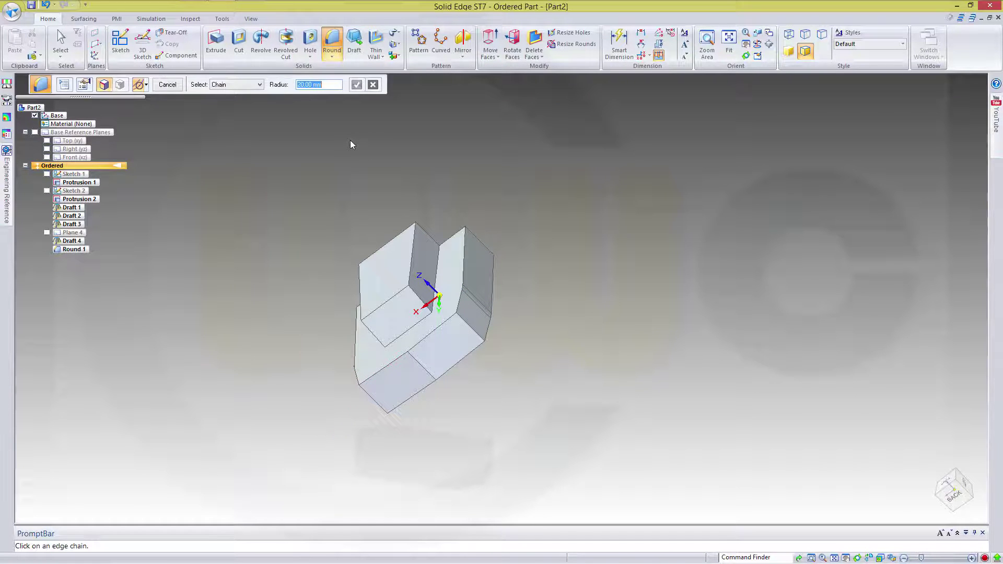
- Round the inner left, inner right and front-face edges at 5 mm as Round 2
{"action": "type", "text": "5"}
{"action": "key", "text": "Return"}
{"action": "left_click", "coordinate": [371, 334]}
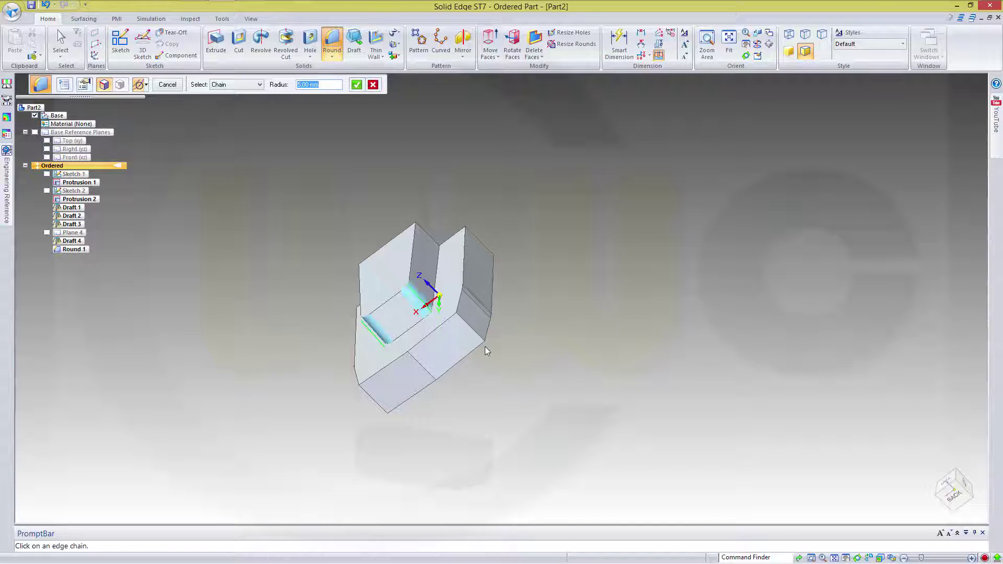
{"action": "left_click", "coordinate": [476, 334]}
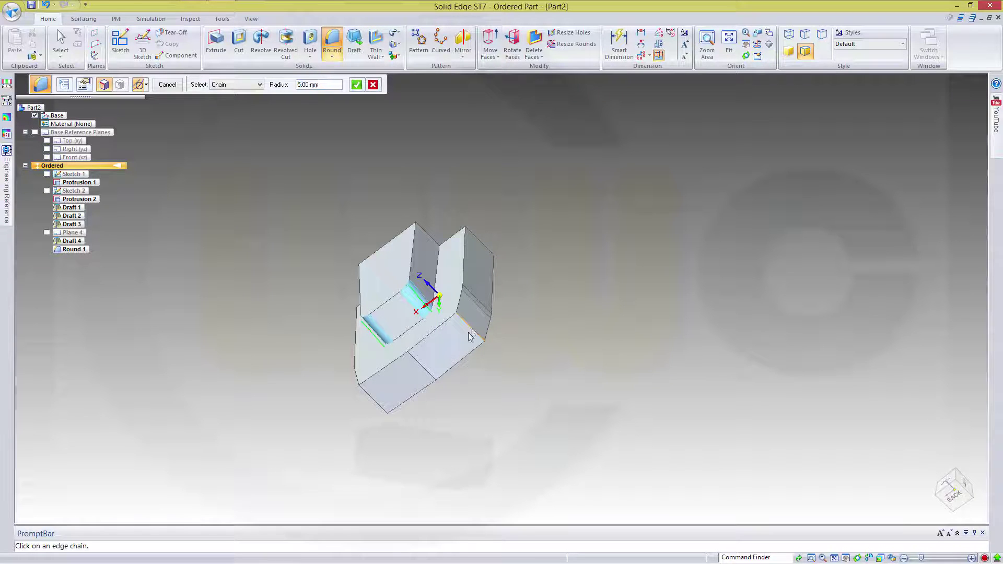
{"action": "left_click", "coordinate": [422, 364]}
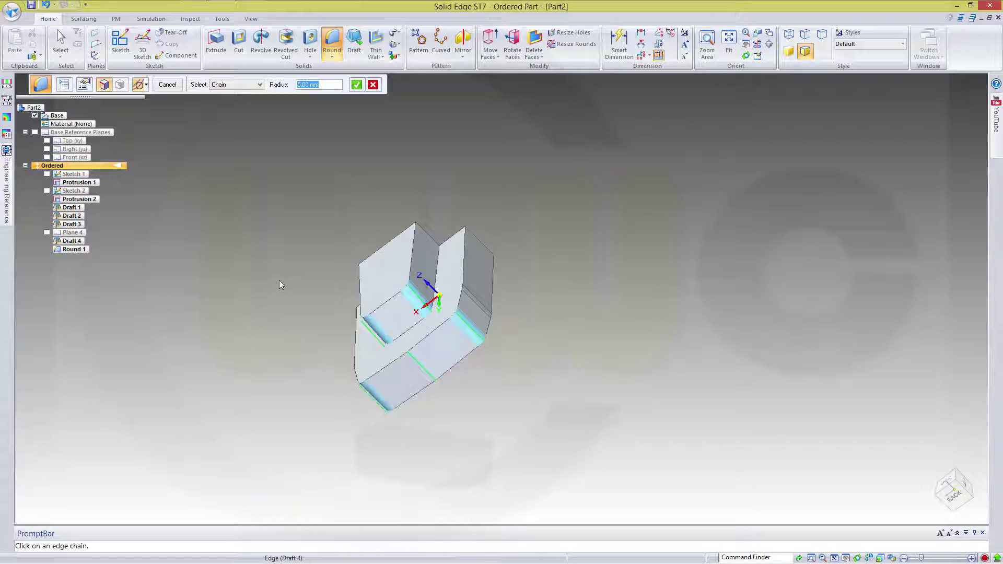
{"action": "left_click", "coordinate": [357, 84]}
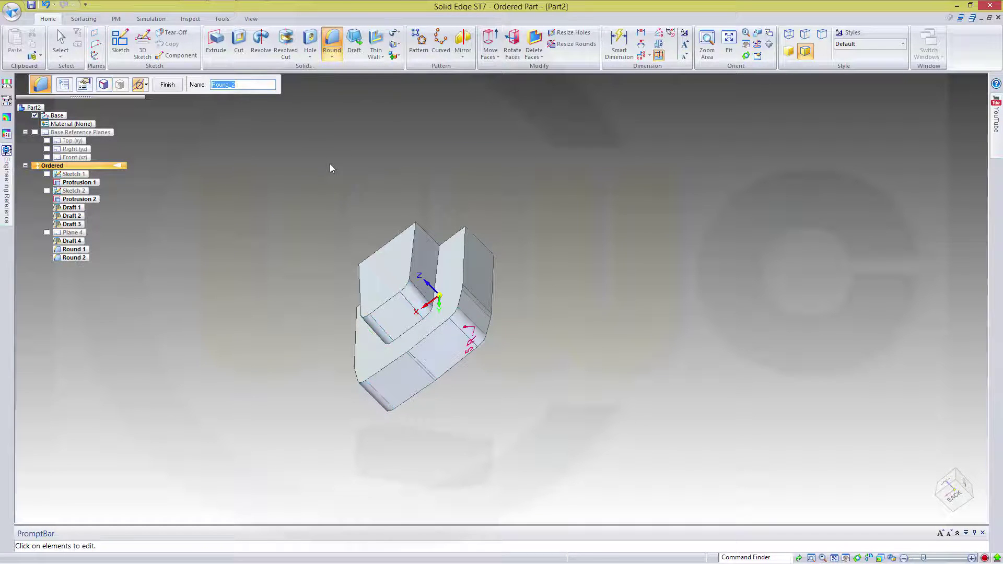
{"action": "key", "text": "Return"}
- Round the top edge chains of both blocks at 5 mm as Round 3
{"action": "middle_click_drag", "start_coordinate": [353, 175], "coordinate": [390, 230]}
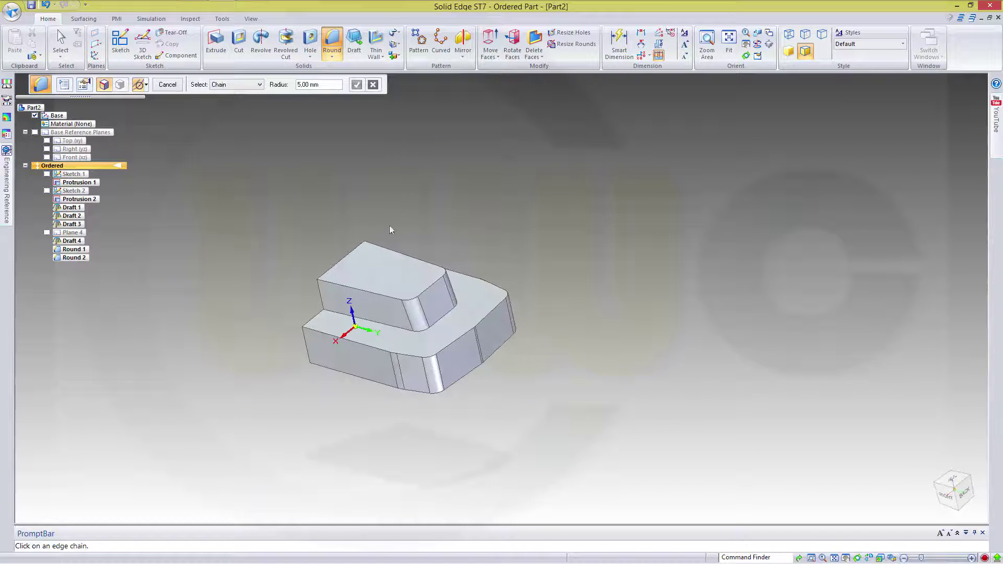
{"action": "left_click", "coordinate": [375, 292]}
{"action": "left_click", "coordinate": [378, 351]}
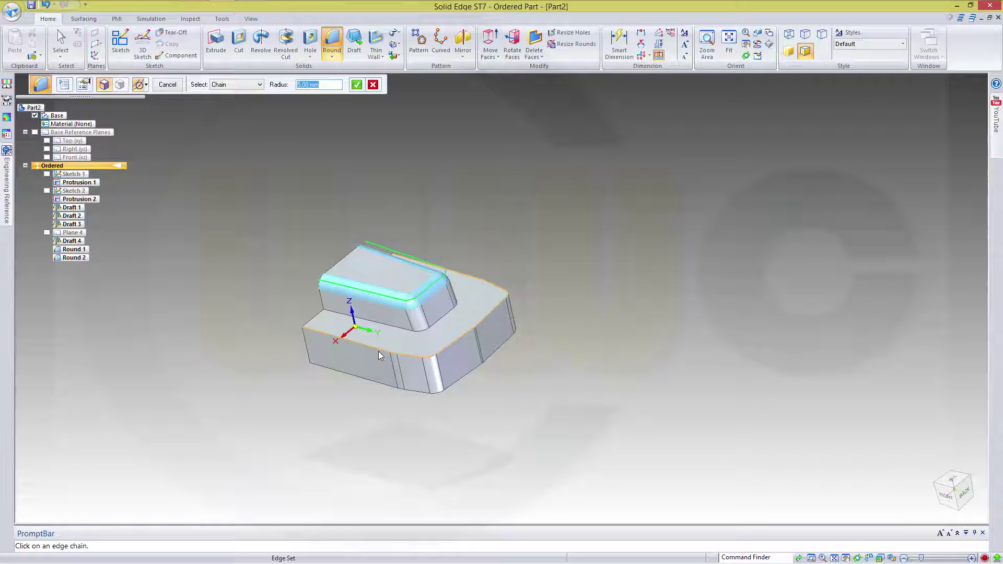
{"action": "left_click", "coordinate": [357, 86]}
{"action": "right_click", "coordinate": [447, 187]}
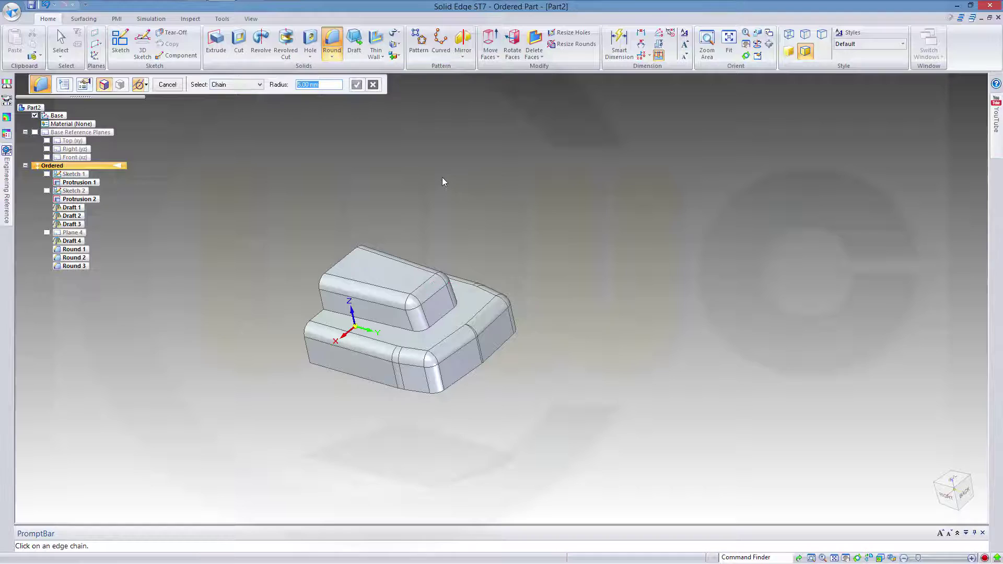
- Round the step edge chain between the blocks at 3 mm as Round 4
{"action": "type", "text": "3"}
{"action": "key", "text": "Return"}
{"action": "left_click", "coordinate": [389, 326]}
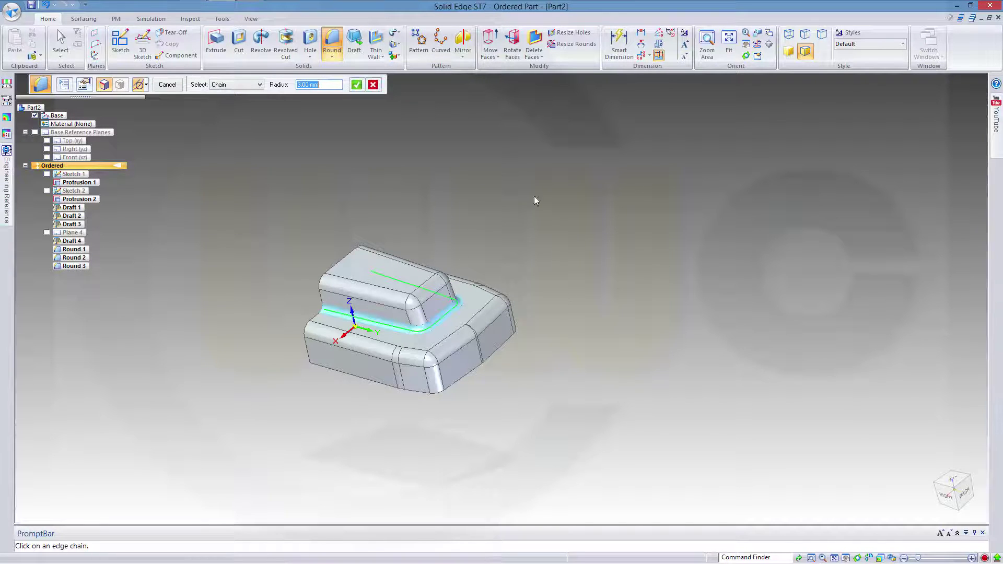
{"action": "left_click", "coordinate": [356, 87]}
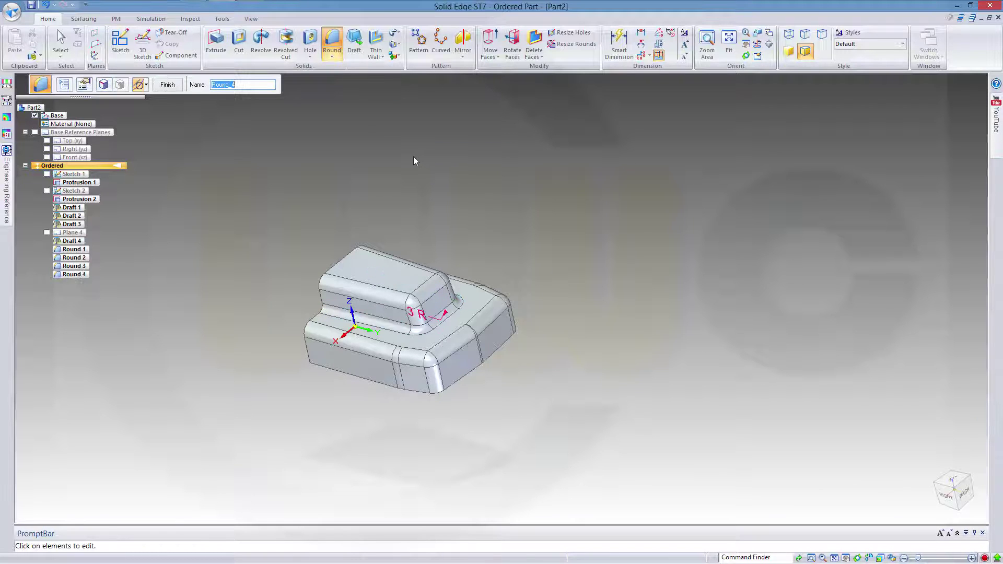
{"action": "left_click", "coordinate": [167, 84]}
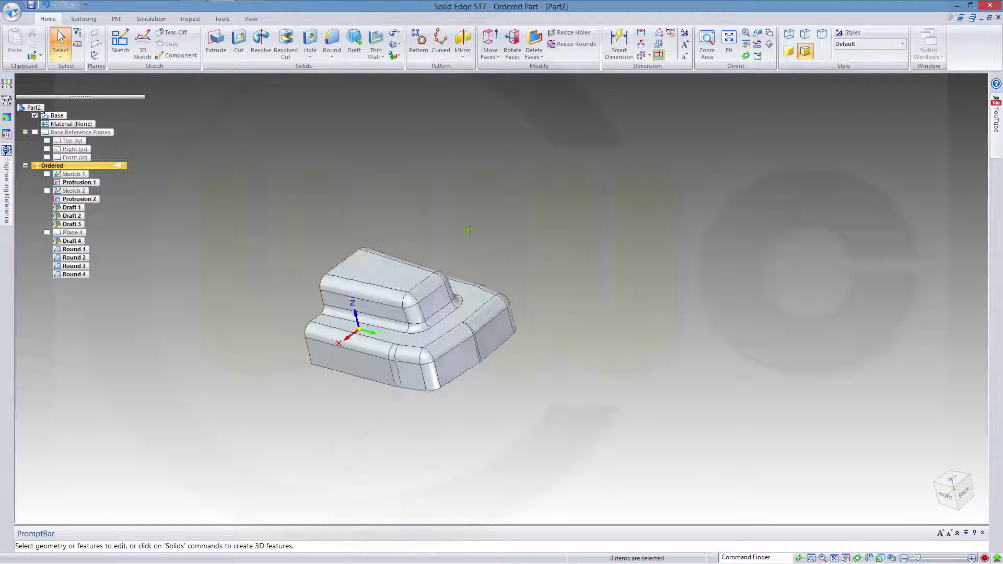
{"action": "middle_click_drag", "start_coordinate": [469, 230], "coordinate": [460, 125]}
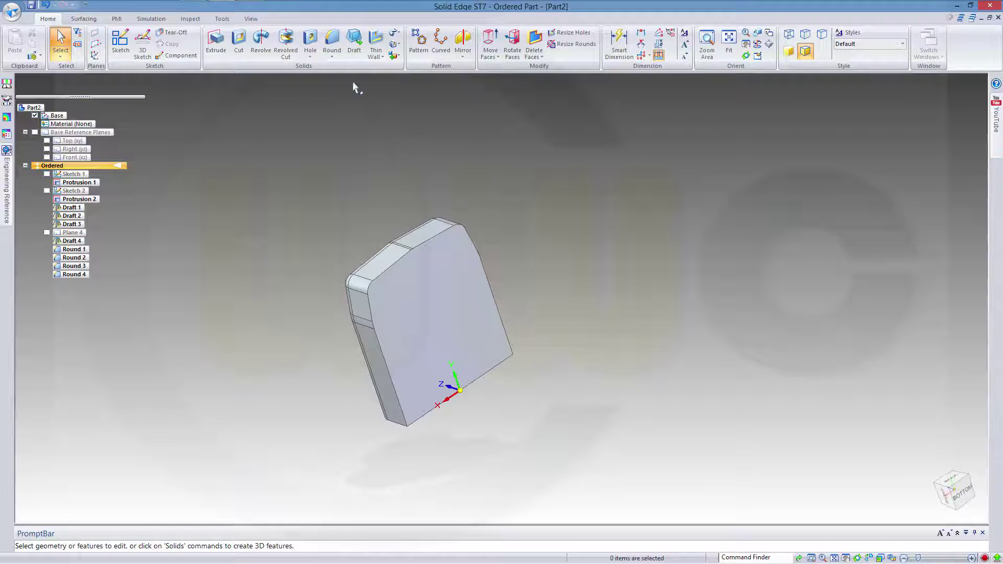
- Shell the part to 3 mm walls with the top and end faces left open
{"action": "left_click", "coordinate": [377, 44]}
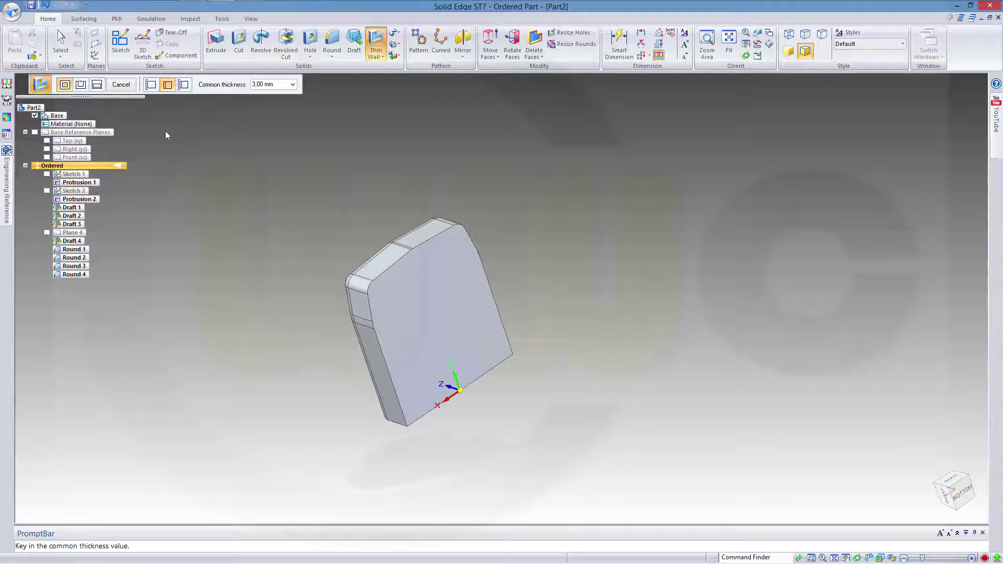
{"action": "left_click", "coordinate": [77, 86]}
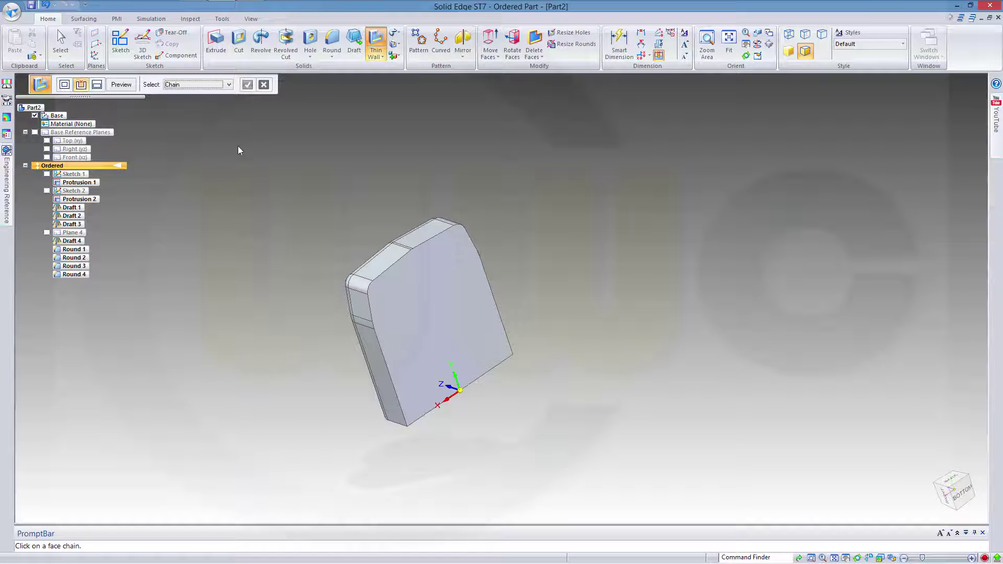
{"action": "middle_click_drag", "start_coordinate": [548, 298], "coordinate": [549, 247]}
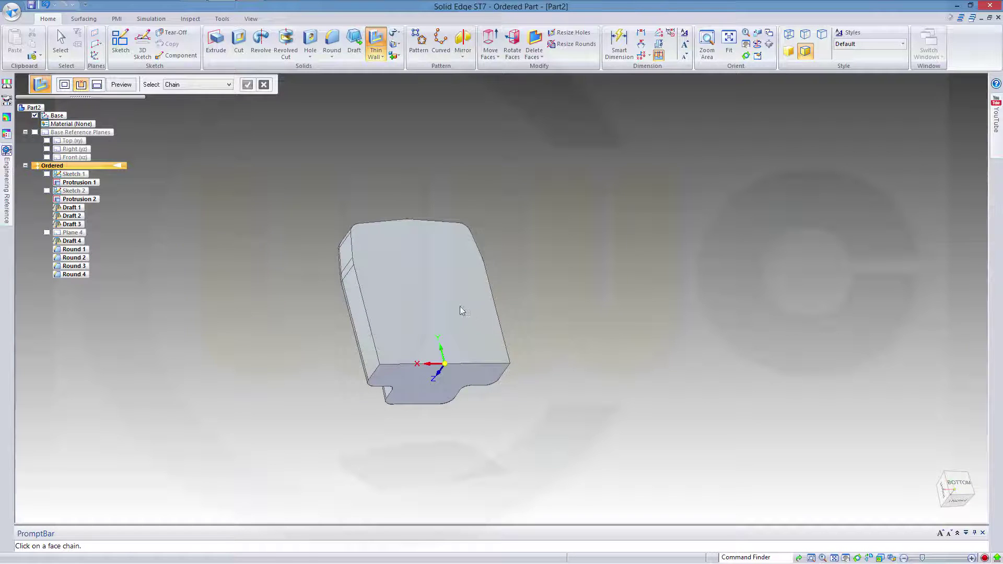
{"action": "left_click", "coordinate": [447, 310]}
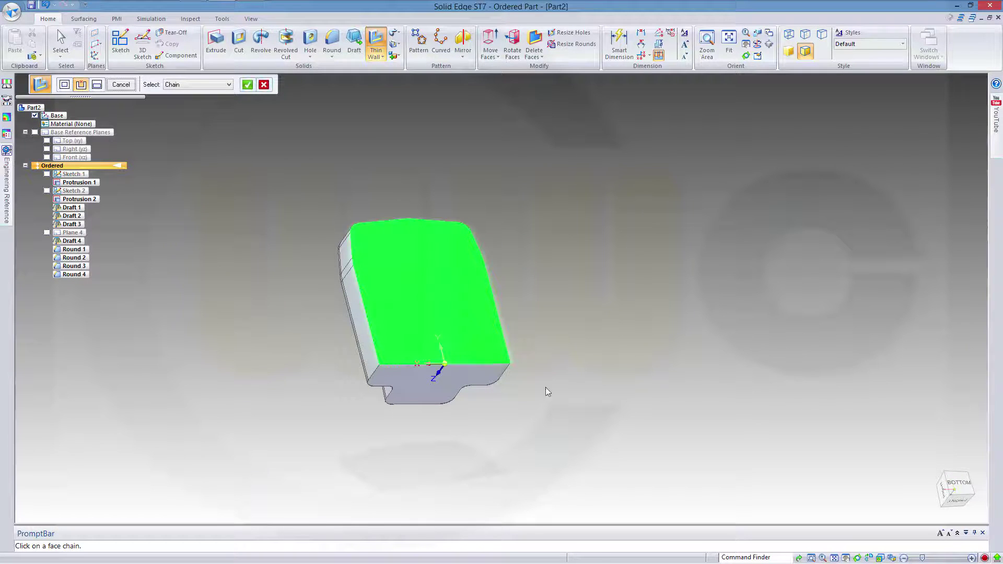
{"action": "left_click", "coordinate": [447, 388]}
{"action": "right_click", "coordinate": [568, 253]}
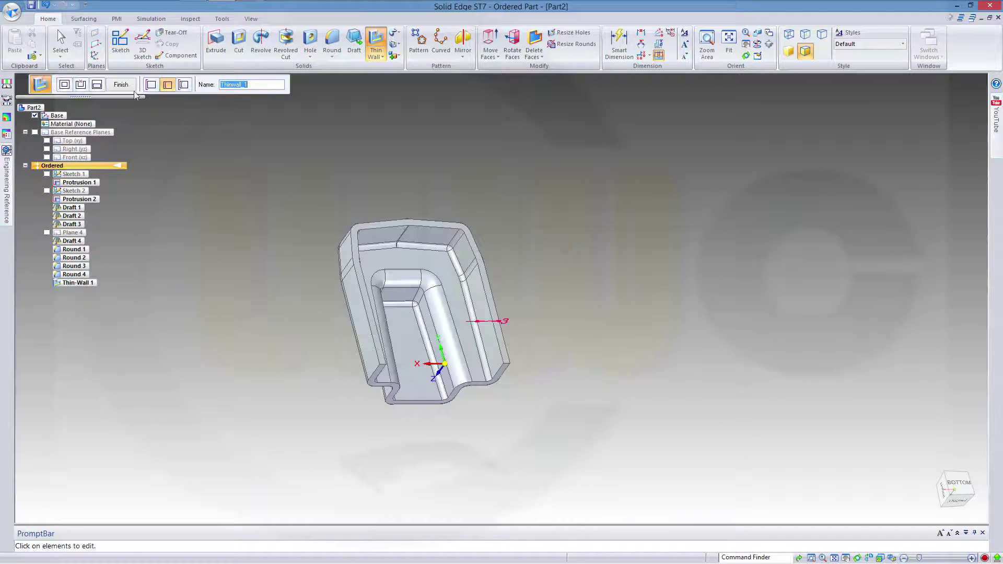
{"action": "left_click", "coordinate": [124, 85]}
{"action": "middle_click_drag", "start_coordinate": [501, 215], "coordinate": [370, 197]}
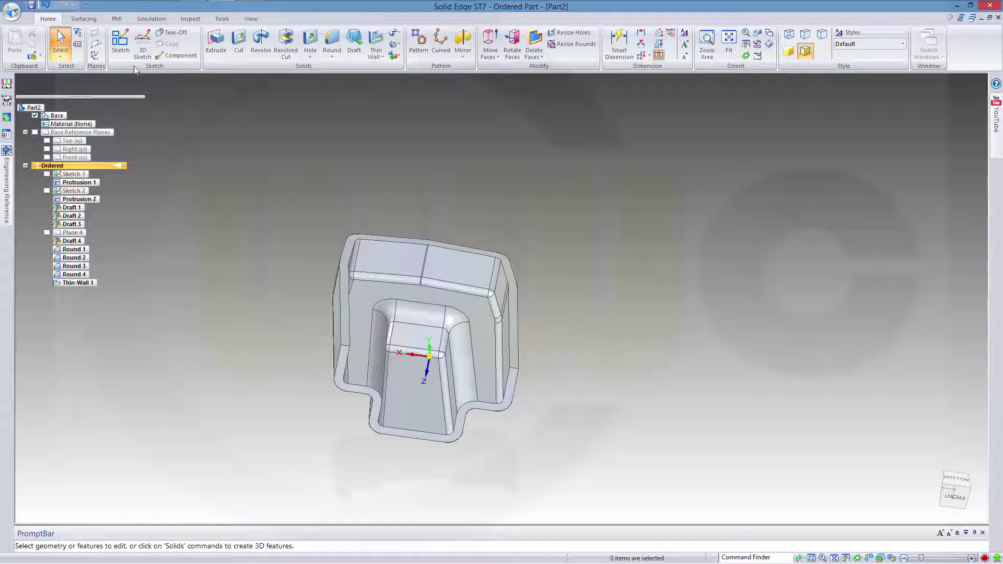
- Start a sketch on the shell's floor face and draw a circle
{"action": "left_click", "coordinate": [120, 41]}
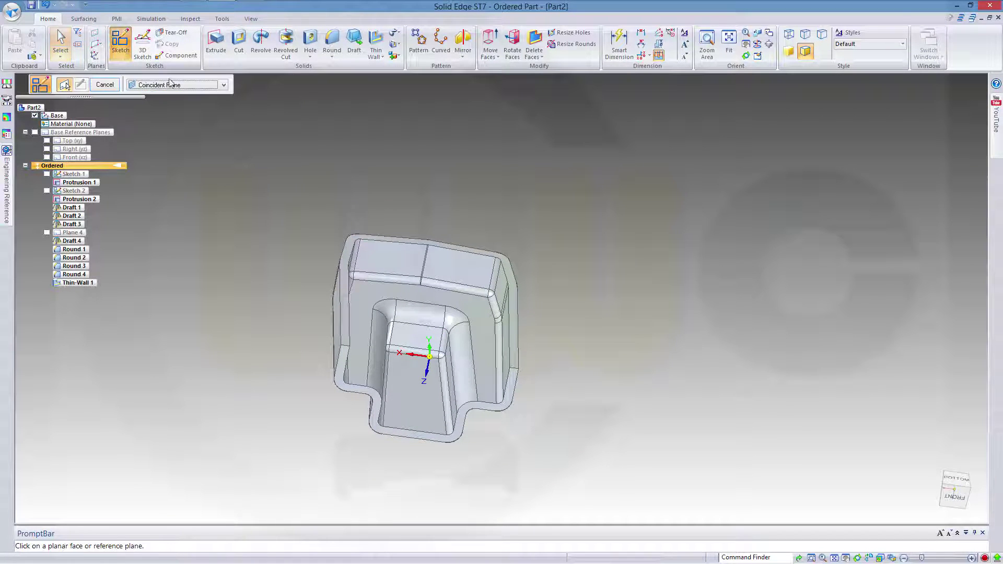
{"action": "left_click", "coordinate": [363, 313]}
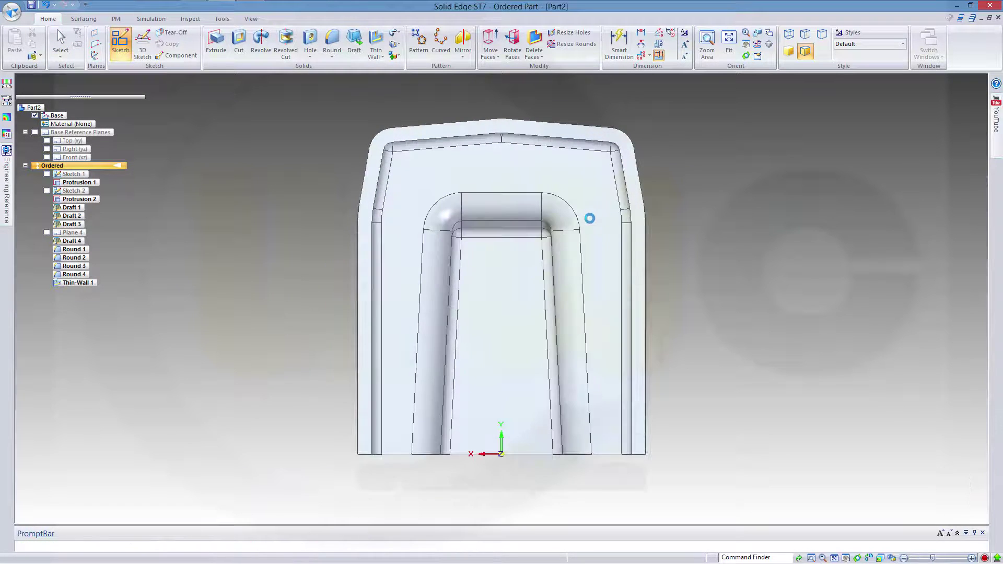
{"action": "left_click", "coordinate": [116, 56]}
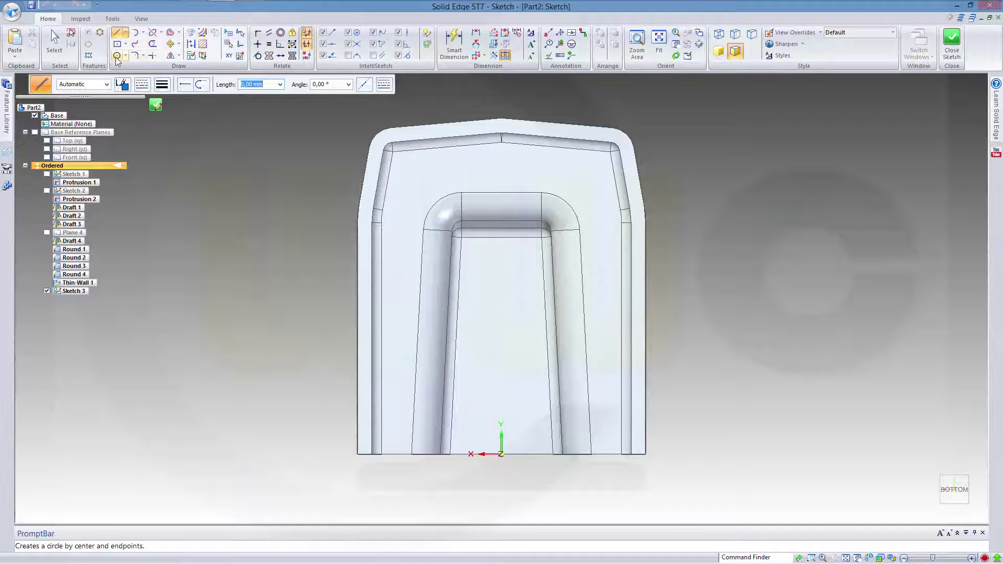
{"action": "left_click", "coordinate": [499, 280]}
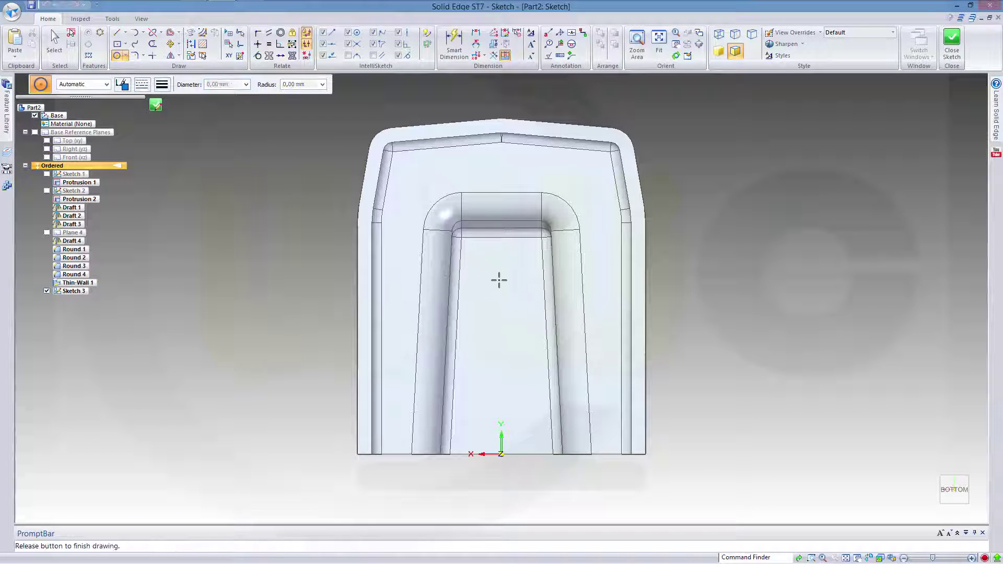
{"action": "left_click", "coordinate": [523, 299]}
- Dimension the circle's diameter to 10 mm
{"action": "left_click", "coordinate": [454, 45]}
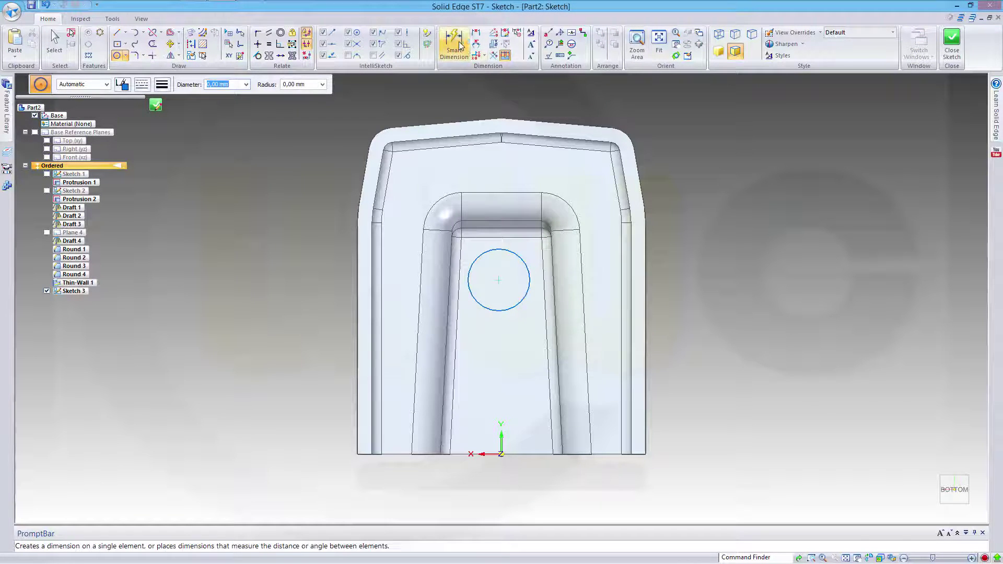
{"action": "left_click", "coordinate": [516, 251]}
{"action": "left_click", "coordinate": [679, 280]}
{"action": "type", "text": "10"}
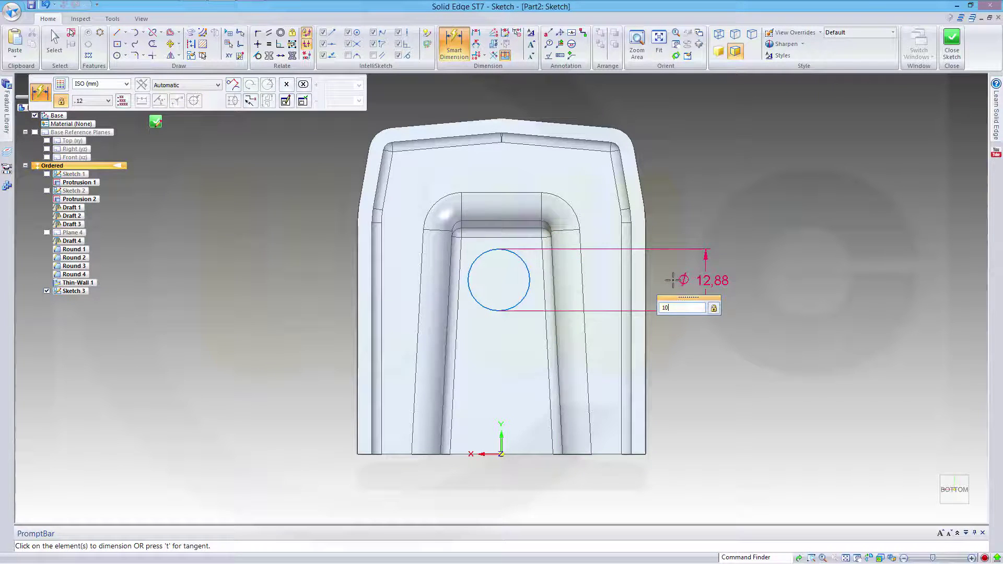
{"action": "key", "text": "Return"}
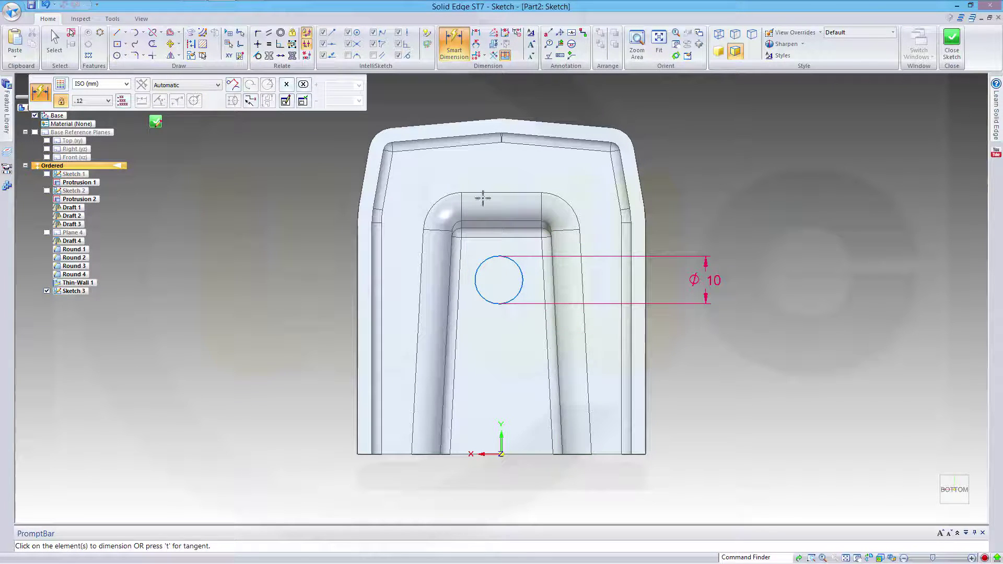
- Dimension the circle centre 40 mm from the part's base edge and close the sketch
{"action": "left_click", "coordinate": [505, 302]}
{"action": "right_click", "coordinate": [499, 454]}
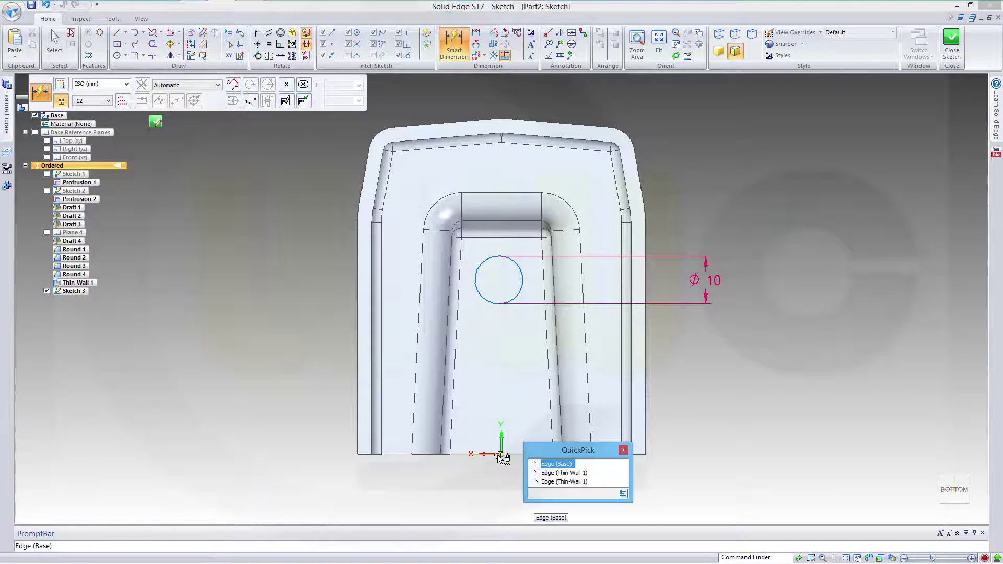
{"action": "left_click", "coordinate": [556, 464]}
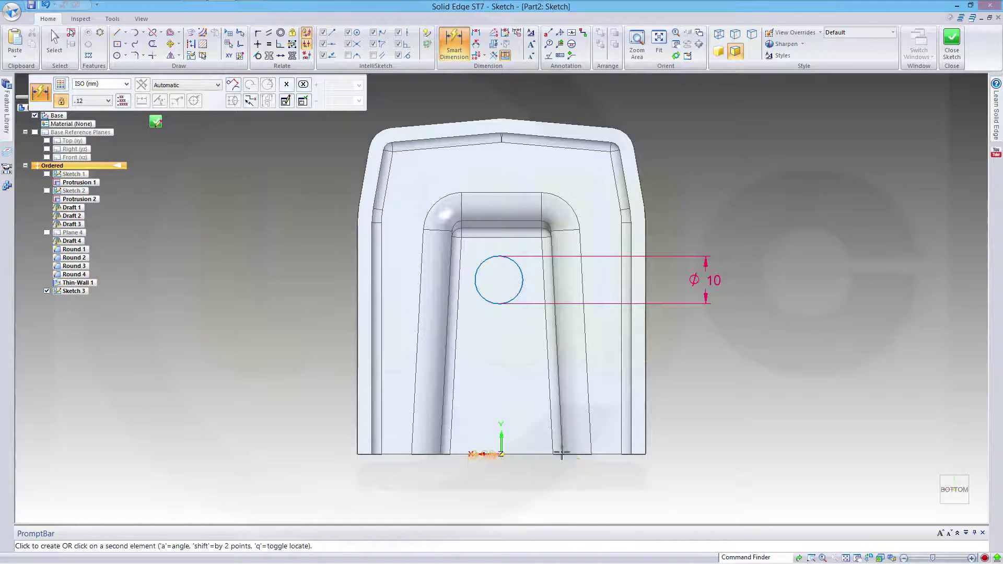
{"action": "left_click", "coordinate": [500, 282]}
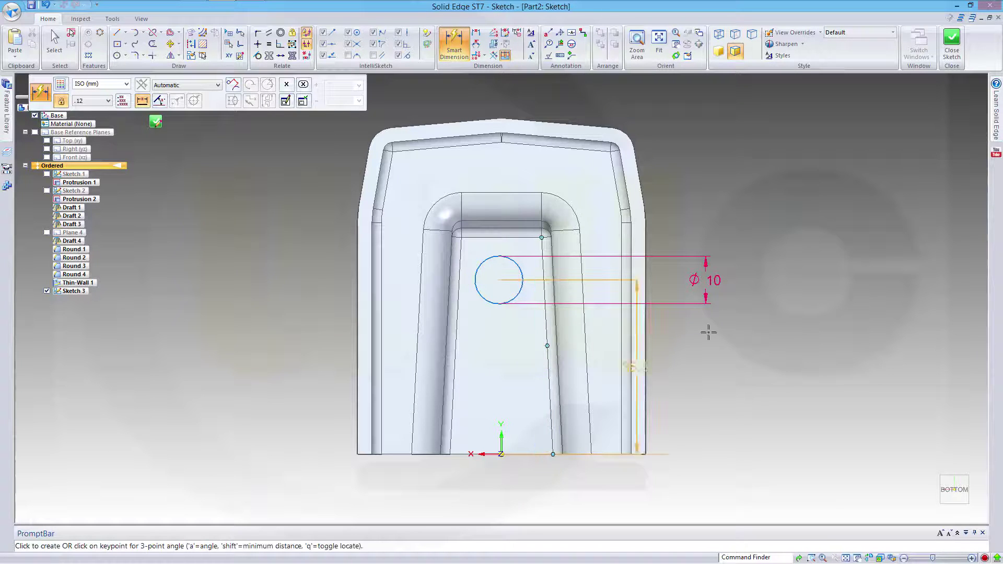
{"action": "left_click", "coordinate": [746, 321]}
{"action": "type", "text": "40"}
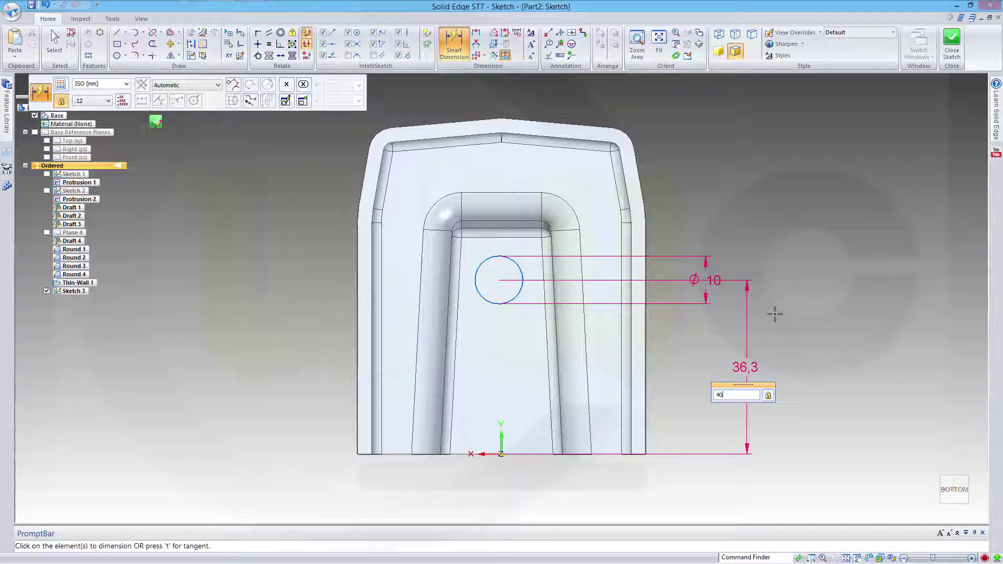
{"action": "key", "text": "Return"}
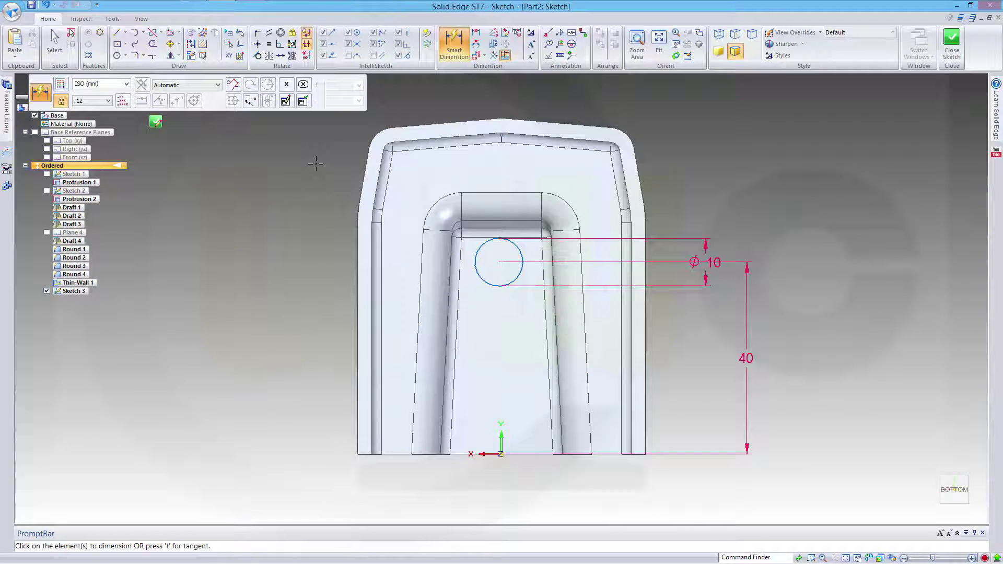
{"action": "left_click", "coordinate": [952, 46]}
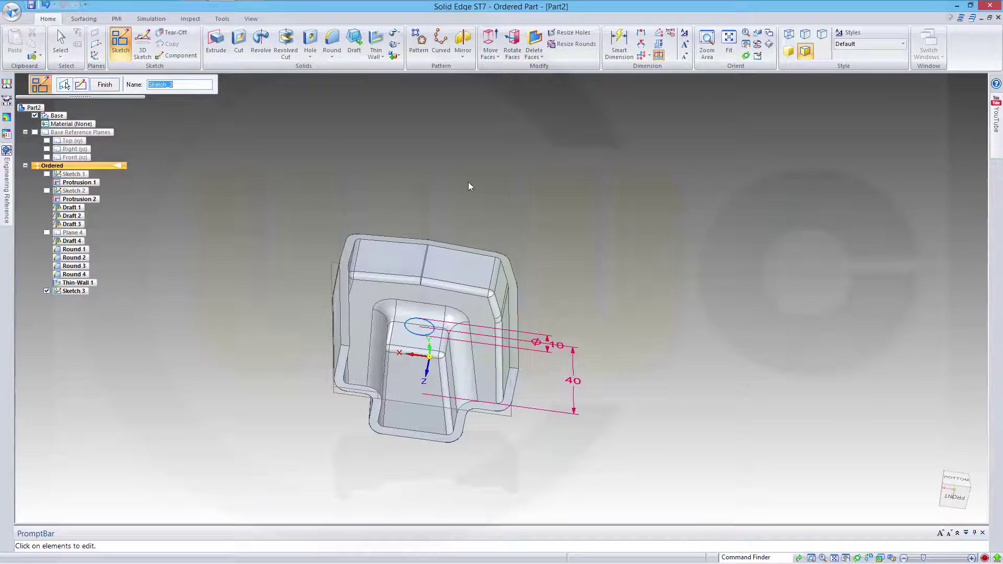
- Extrude the 10 mm circle Through Next from the shell floor as Protrusion 3
{"action": "left_click", "coordinate": [216, 42]}
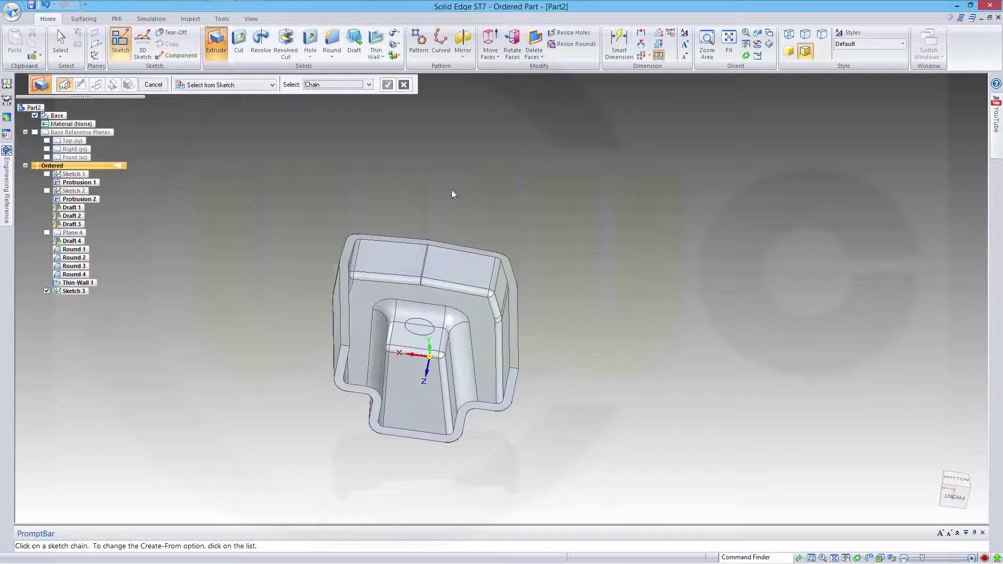
{"action": "left_click", "coordinate": [424, 334]}
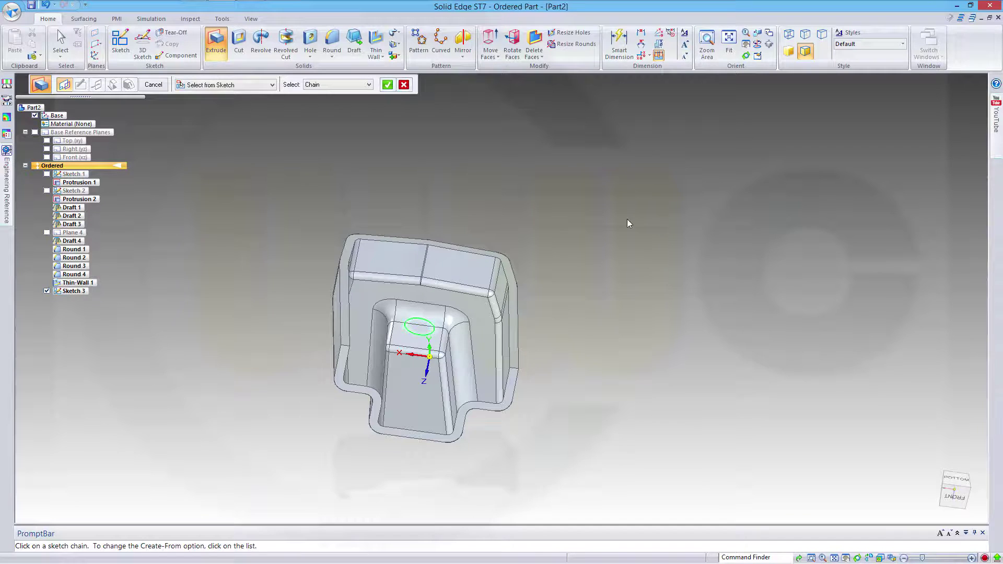
{"action": "right_click", "coordinate": [474, 177]}
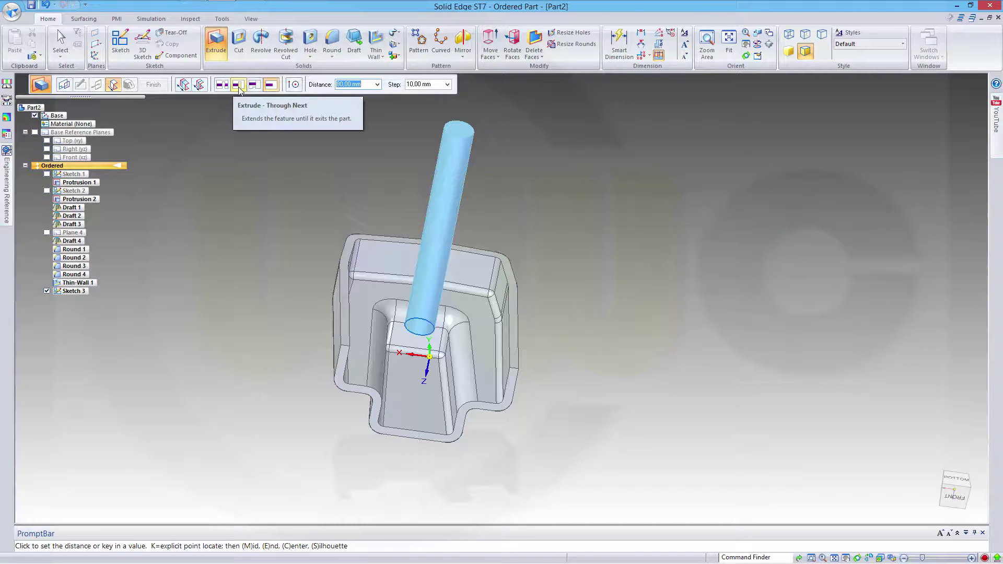
{"action": "left_click", "coordinate": [238, 86]}
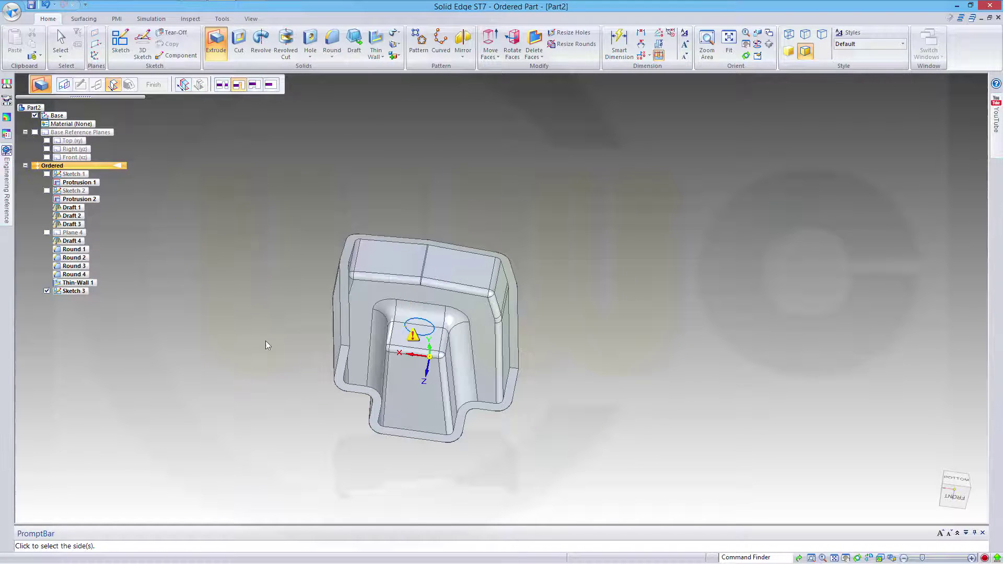
{"action": "left_click", "coordinate": [270, 374]}
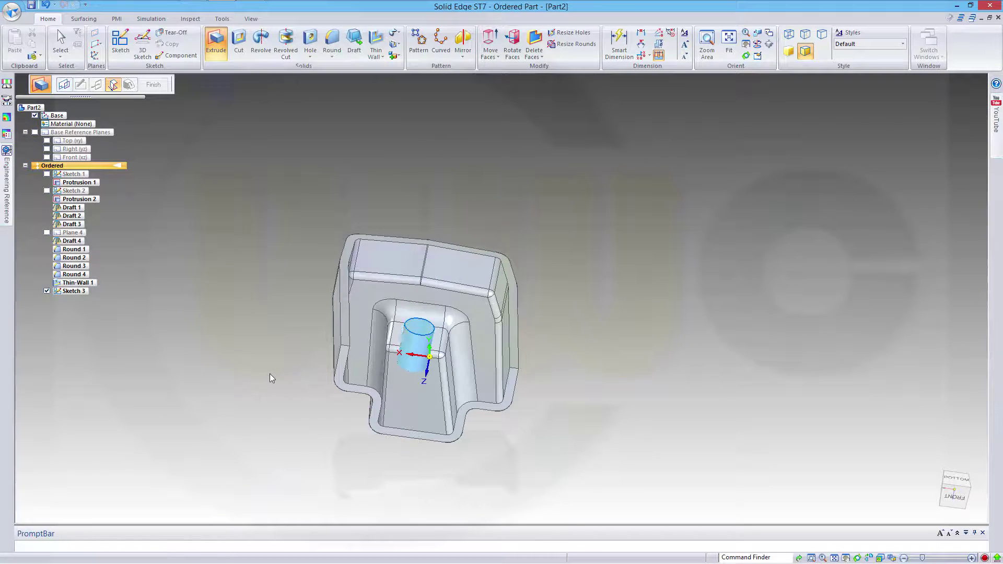
{"action": "left_click", "coordinate": [250, 136]}
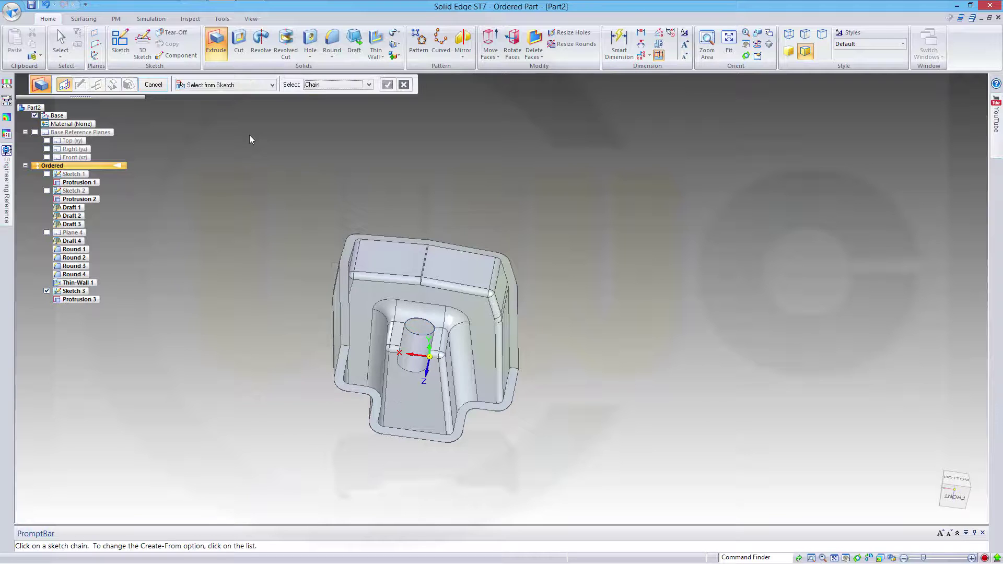
{"action": "left_click", "coordinate": [153, 84]}
{"action": "mouse_move", "coordinate": [520, 273]}
{"action": "middle_mouse_down"}
{"action": "mouse_move", "coordinate": [480, 324]}
{"action": "mouse_move", "coordinate": [520, 286]}
{"action": "middle_mouse_up"}
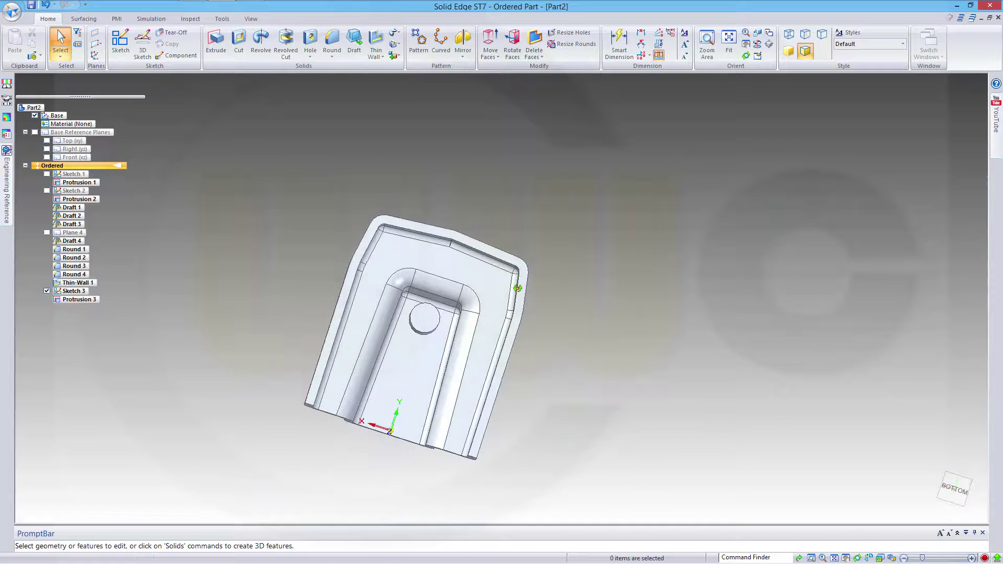
- Round the boss's base edge with a 2 mm radius, creating Round 5
{"action": "left_click", "coordinate": [332, 42]}
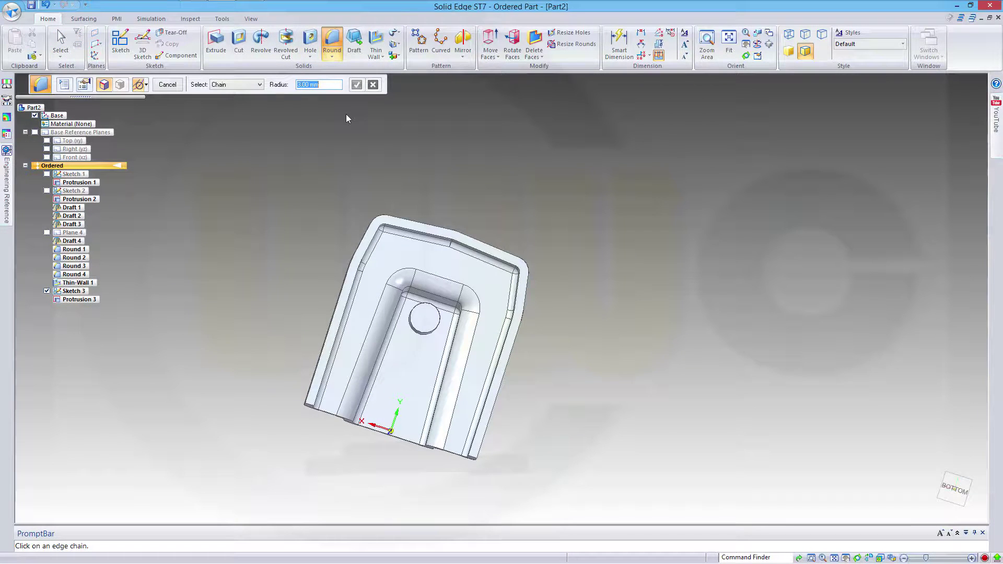
{"action": "type", "text": "2"}
{"action": "key", "text": "Return"}
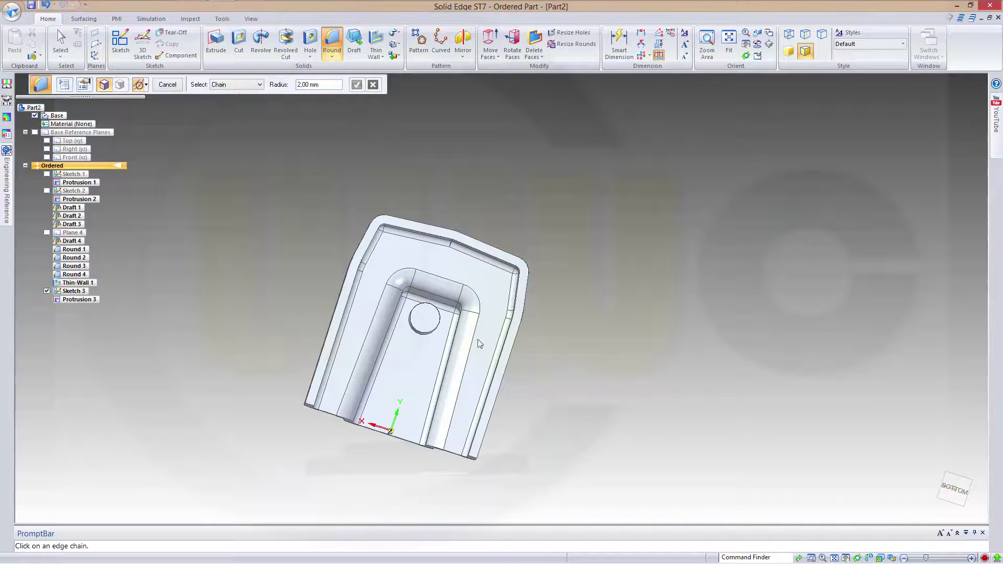
{"action": "middle_click_drag", "start_coordinate": [638, 300], "coordinate": [650, 247]}
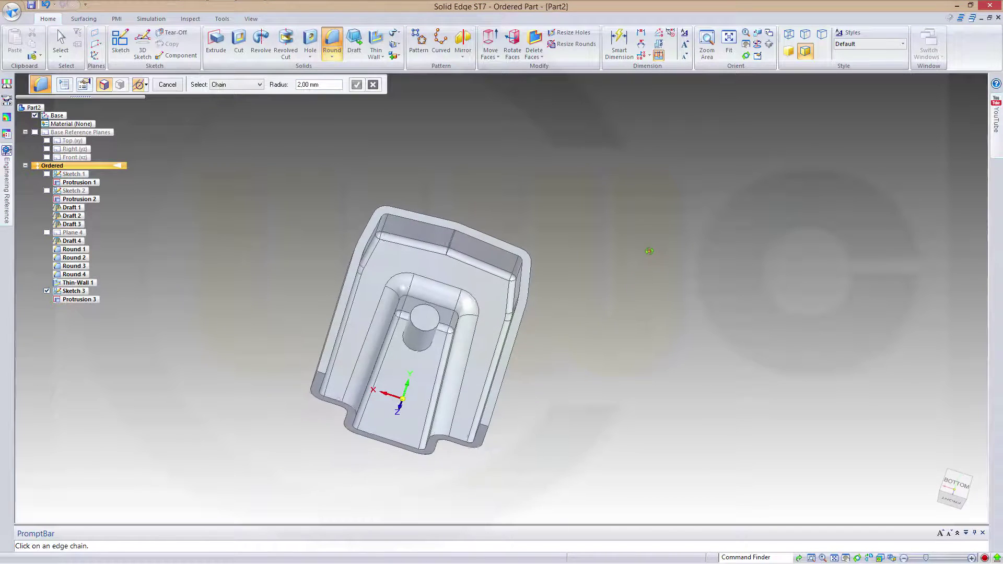
{"action": "left_click", "coordinate": [424, 352]}
{"action": "middle_click_drag", "start_coordinate": [606, 272], "coordinate": [560, 292]}
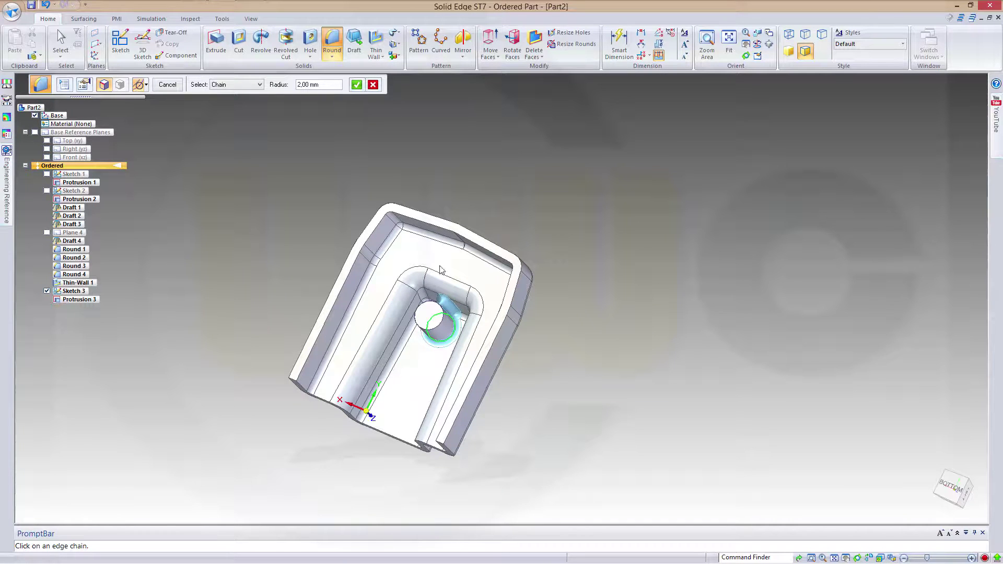
{"action": "left_click", "coordinate": [357, 85]}
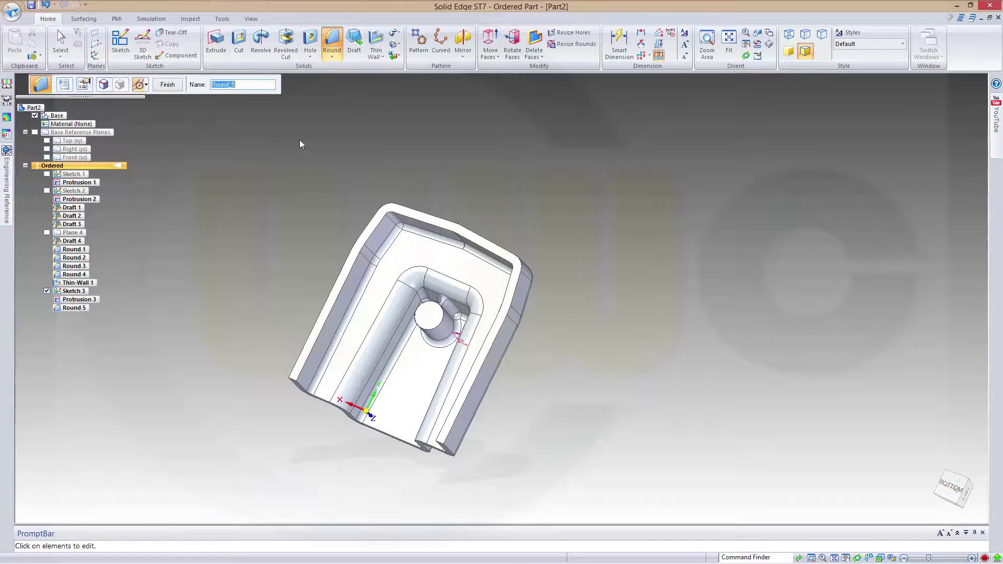
{"action": "left_click", "coordinate": [173, 88]}
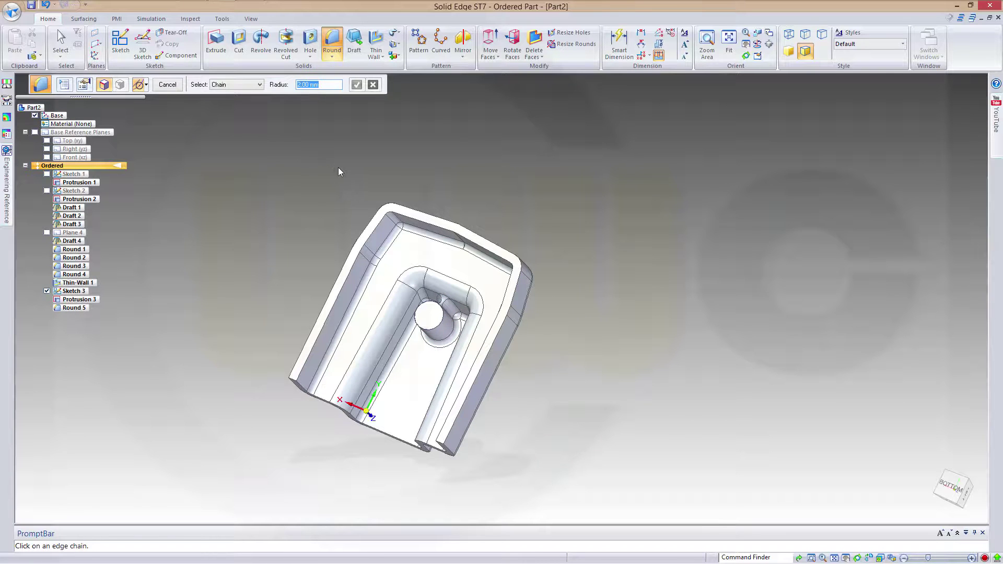
{"action": "key", "text": "Escape"}
{"action": "middle_click_drag", "start_coordinate": [287, 307], "coordinate": [468, 378]}
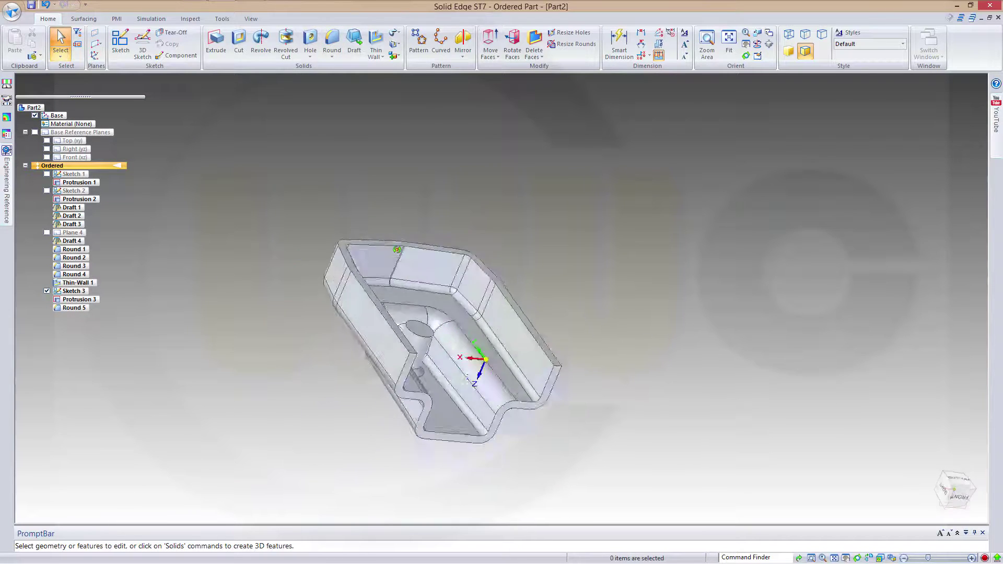
{"action": "middle_click_drag", "start_coordinate": [398, 249], "coordinate": [317, 257]}
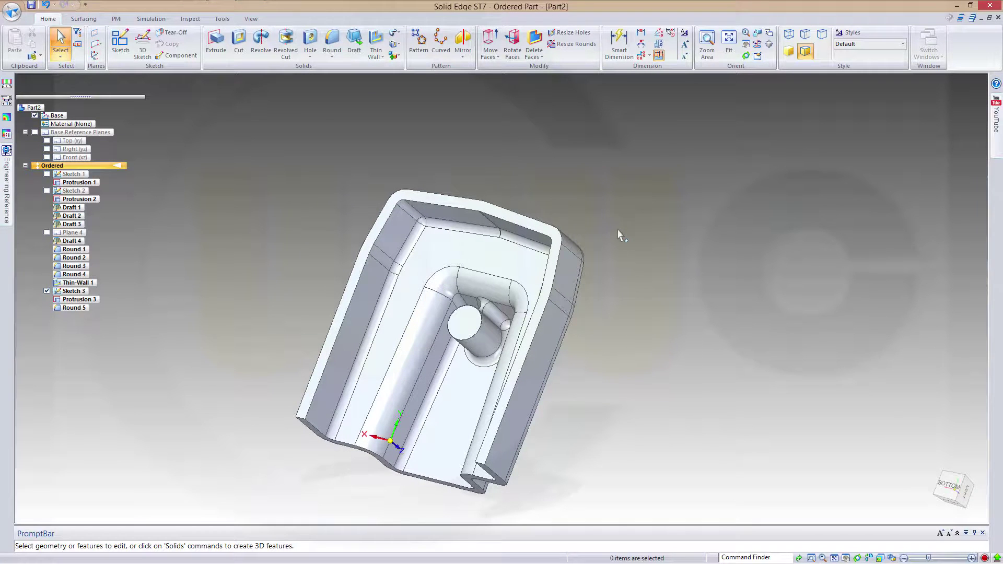